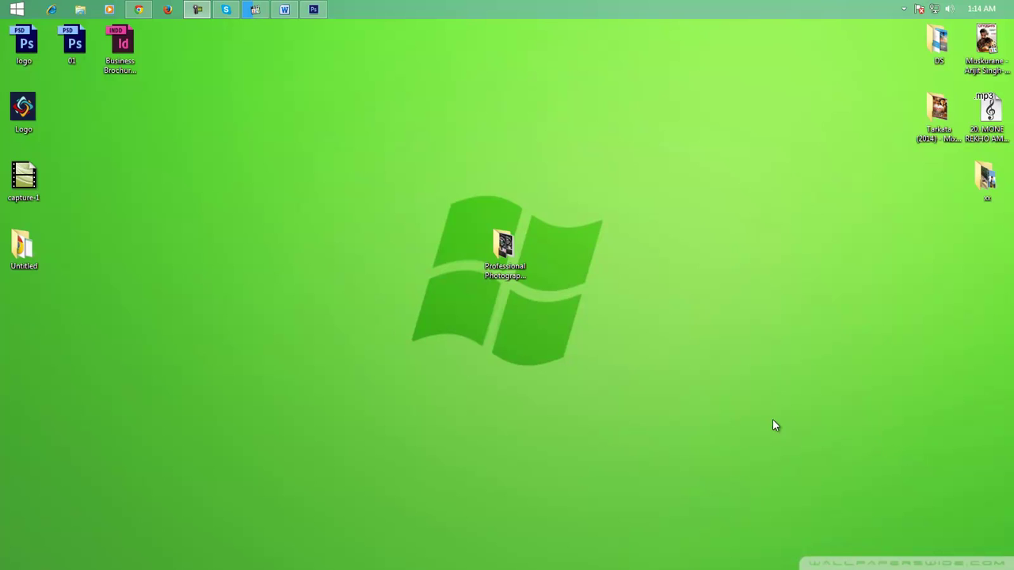
- Refresh the desktop, highlight step 01 'Open the psd file' in the Word tutorial, and minimize Word
right_click(278, 168)
left_click(313, 211)
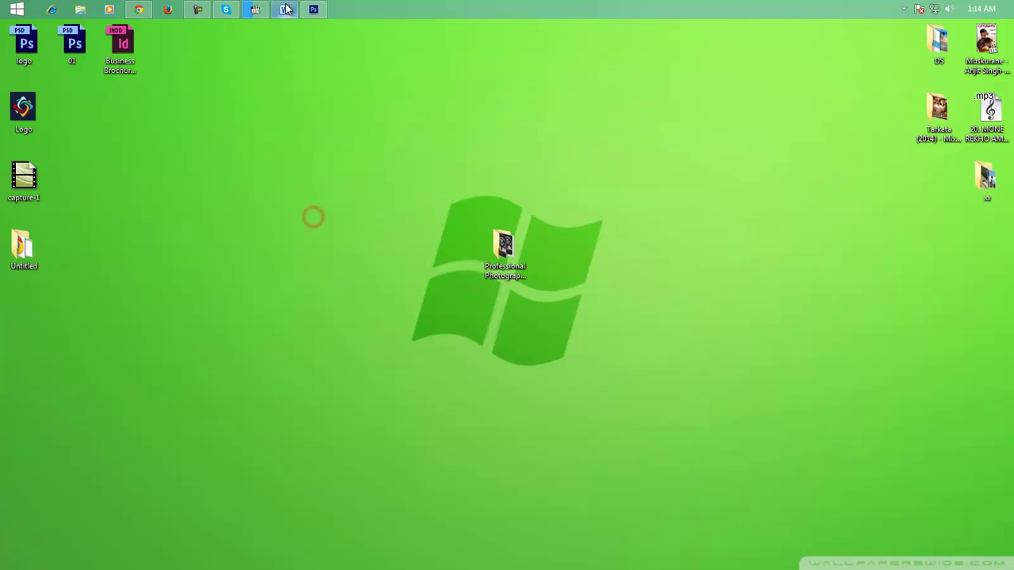
left_click(285, 8)
left_click_drag(582, 256, 401, 251)
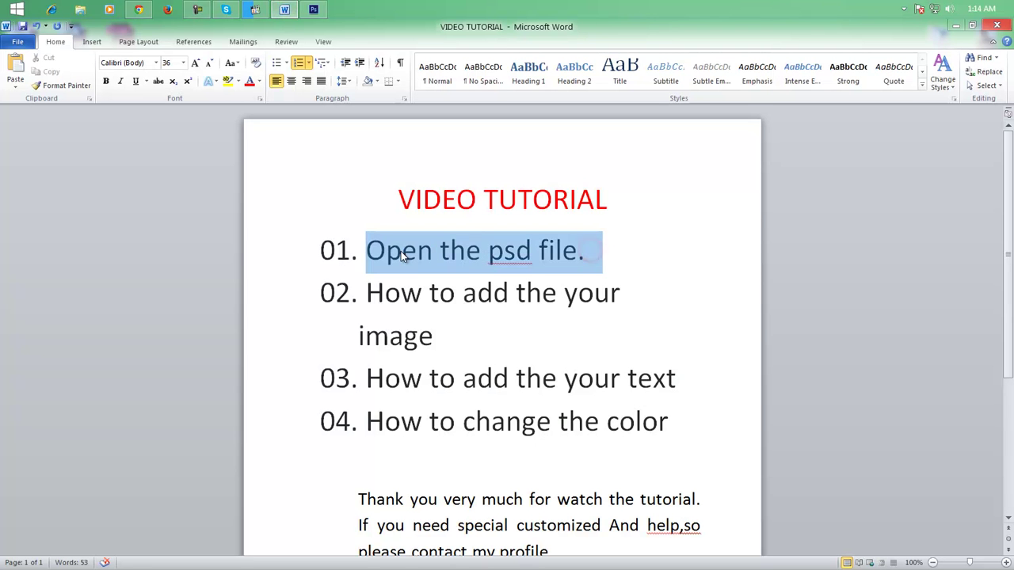
left_click(957, 26)
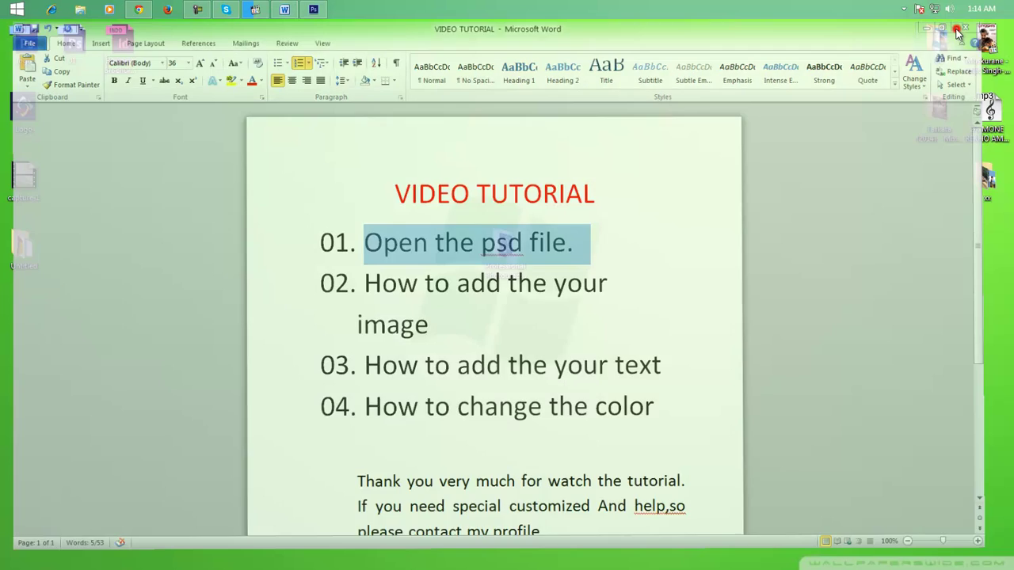
- Open Main.psd from Professional Photography Flyers > Main File in Photoshop
double_click(519, 253)
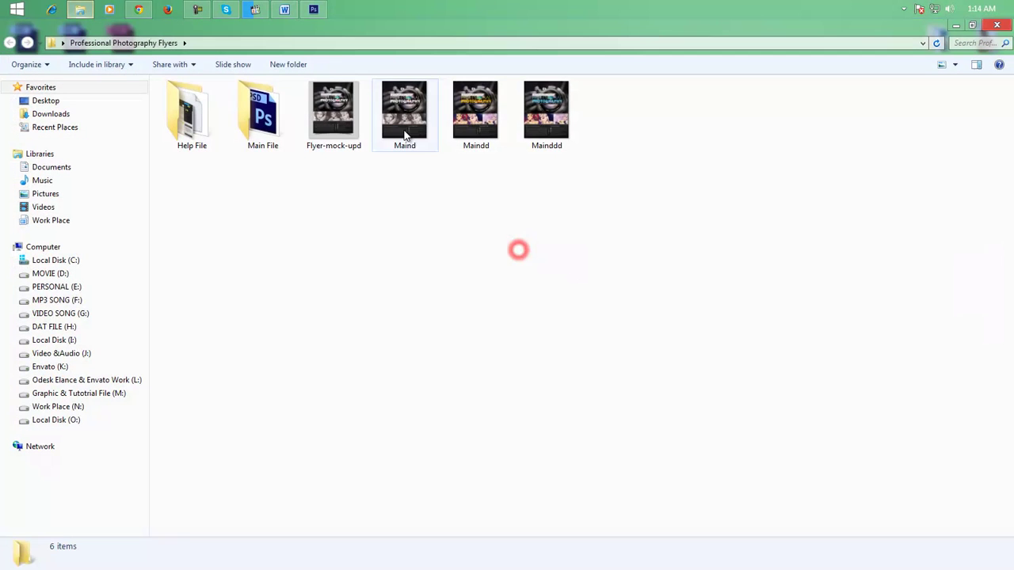
double_click(278, 120)
left_click(183, 116)
right_click(203, 98)
left_click(238, 114)
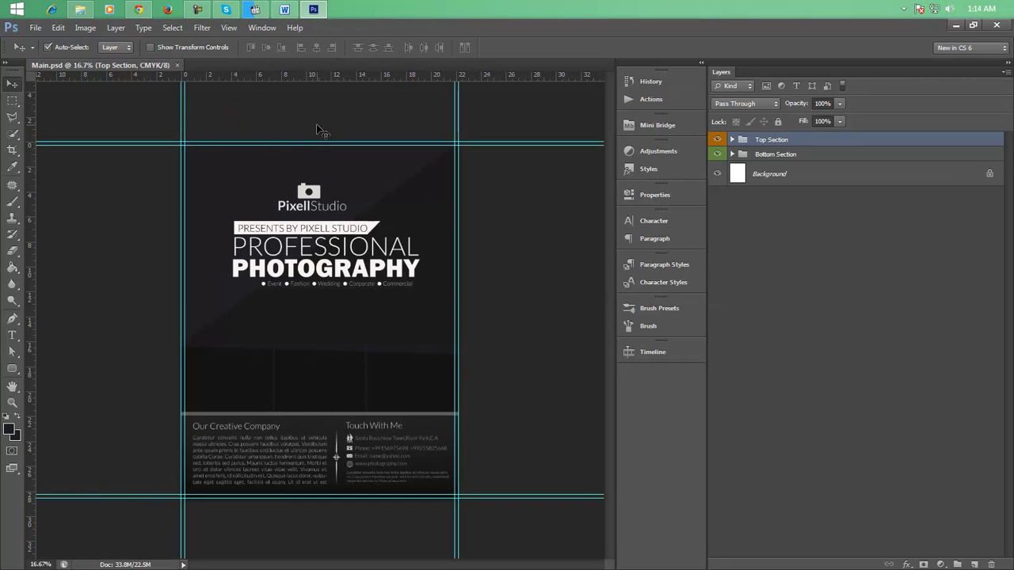
- Use the Zoom tool's Fit Screen so the whole flyer fills the window
left_click(16, 403)
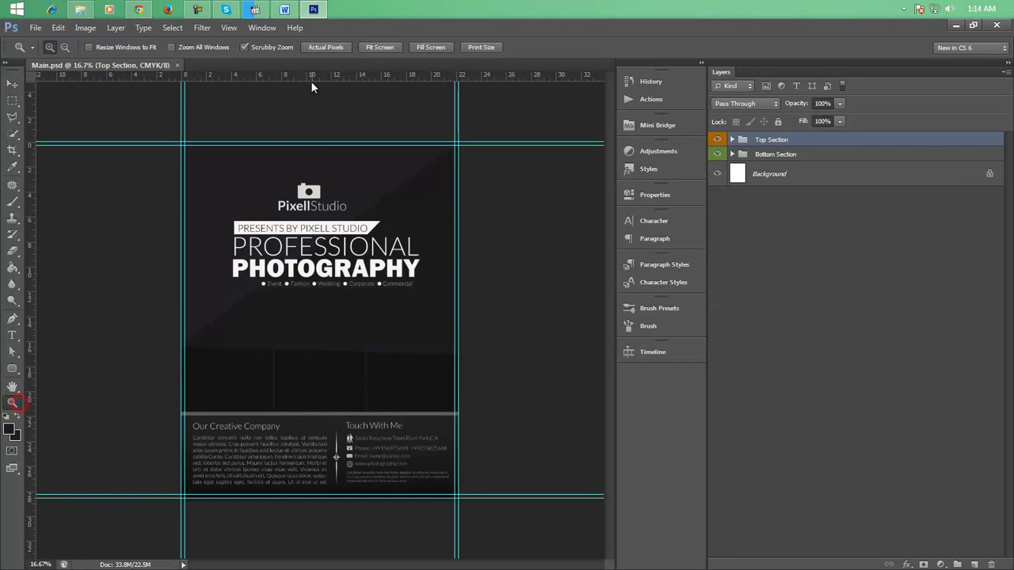
left_click(390, 47)
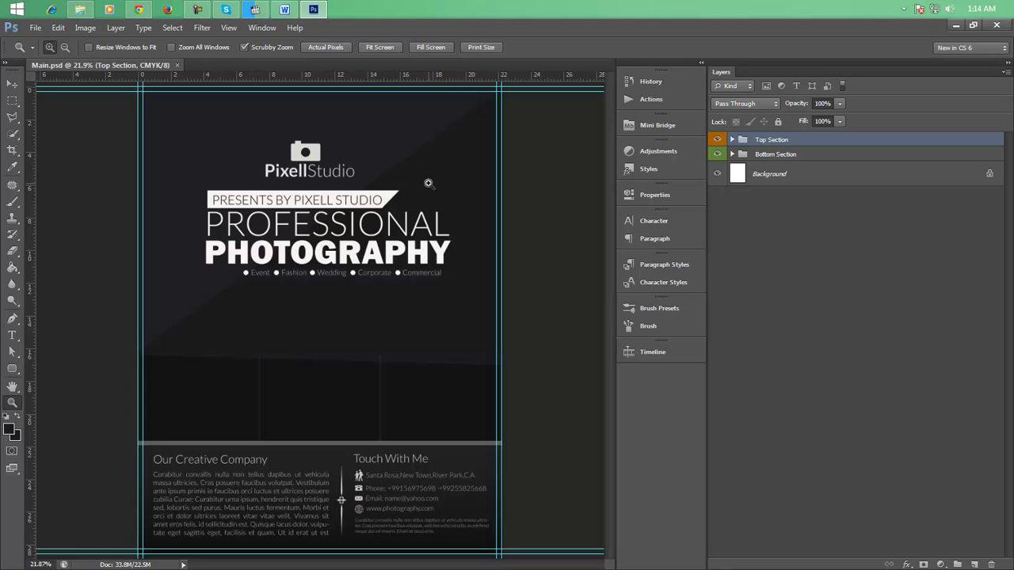
left_click(283, 9)
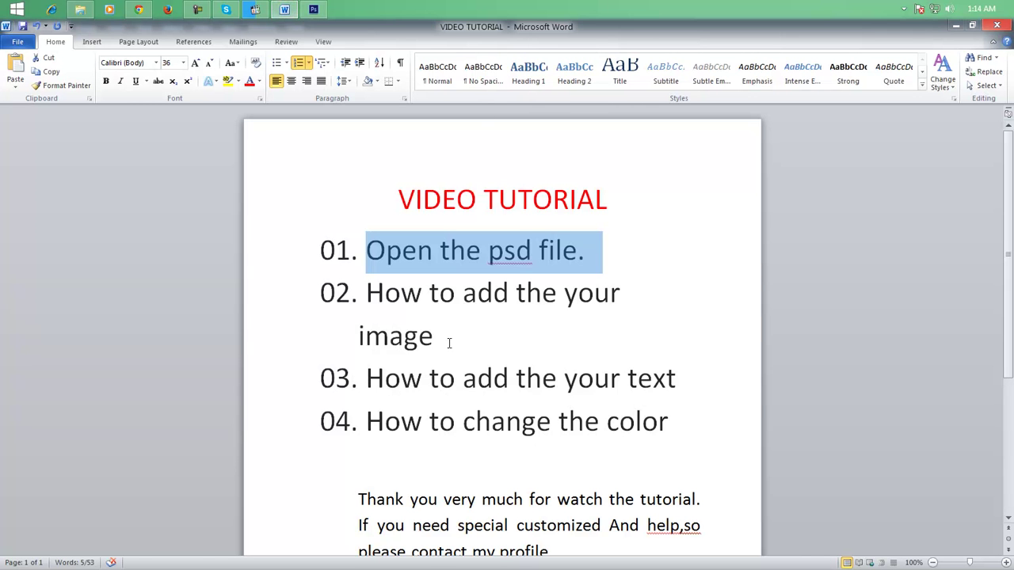
left_click_drag(448, 343, 368, 293)
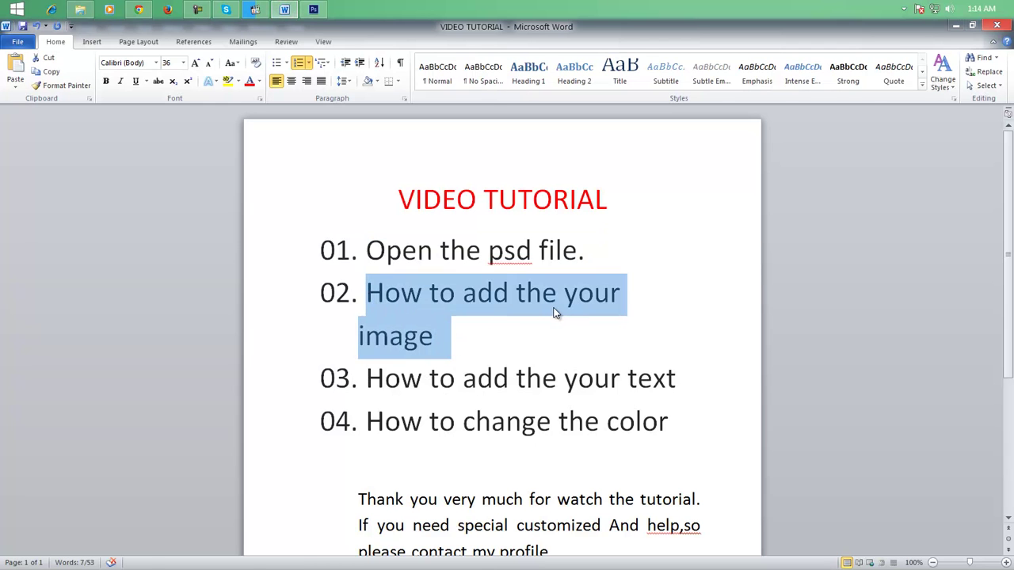
left_click(956, 26)
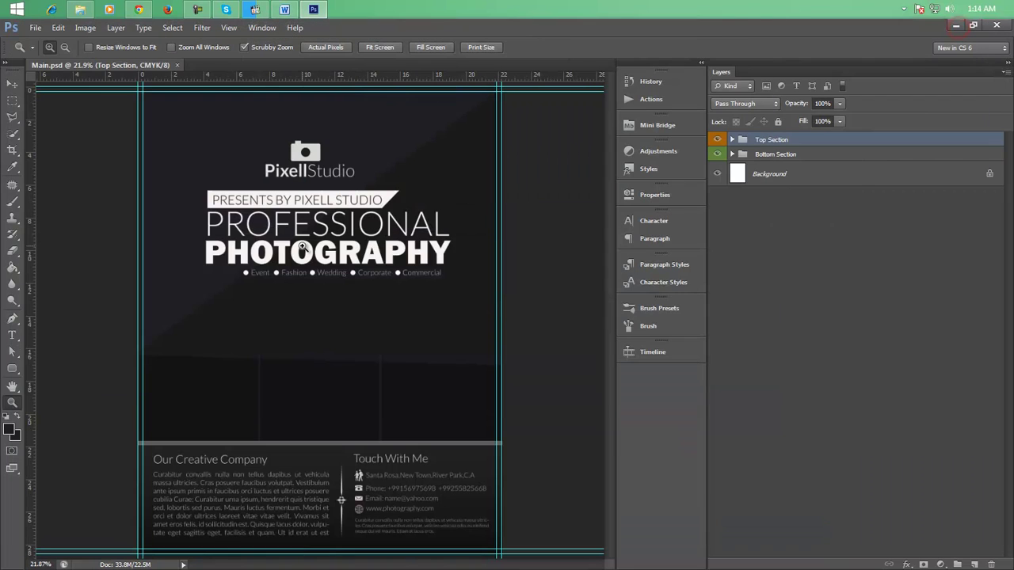
- Expand Top Section and Add Your Image, and select the Add Image (Clipping Mask) layer
left_click(733, 140)
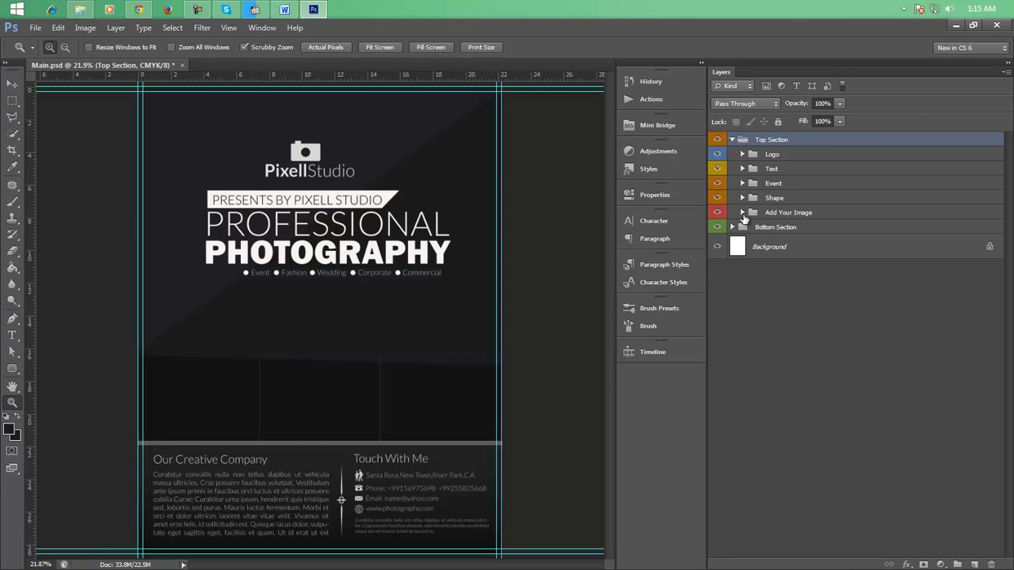
left_click(742, 213)
left_click(822, 233)
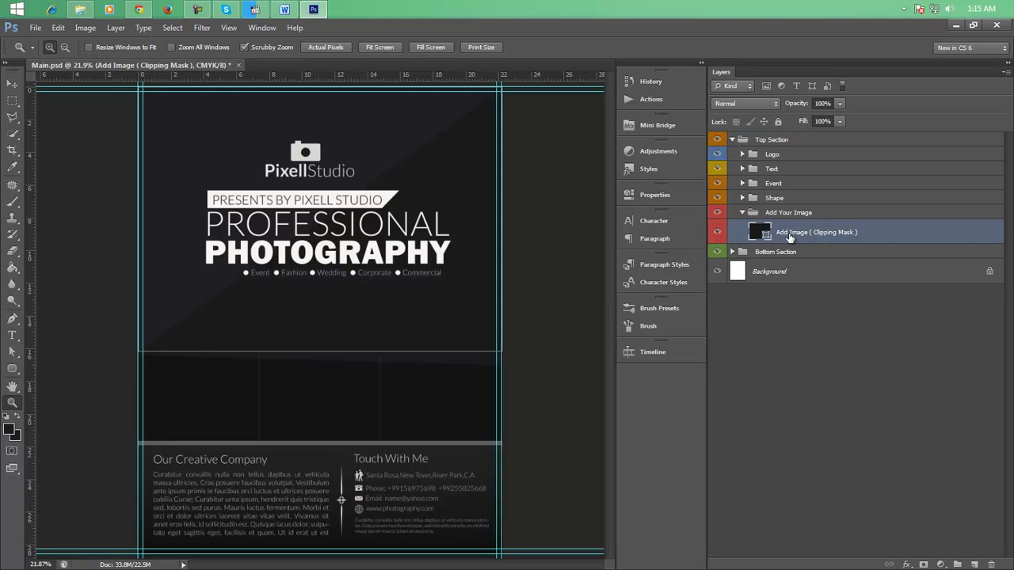
- Place the blackwhitephotography image into the flyer
left_click(36, 28)
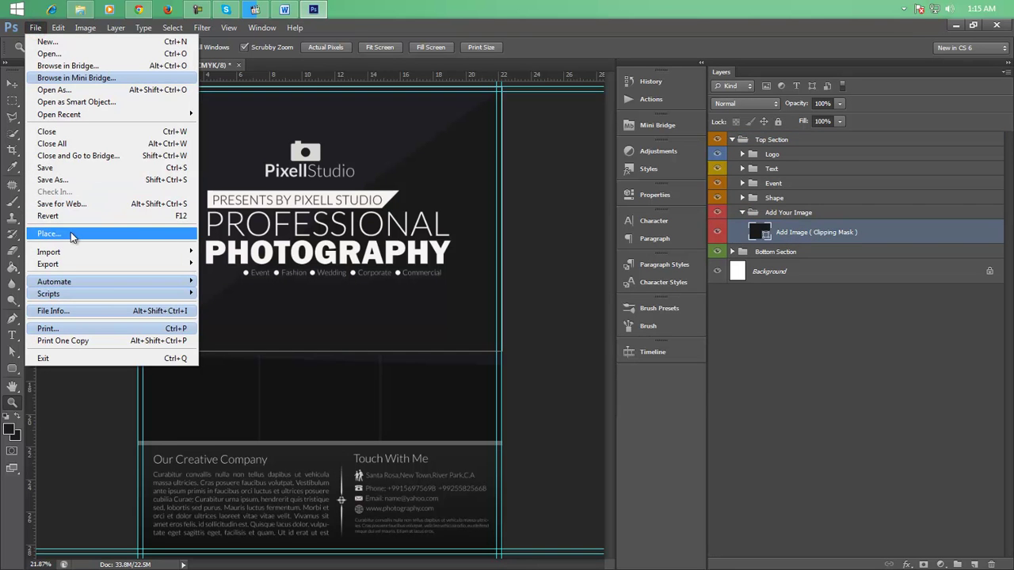
left_click(71, 236)
left_click(559, 464)
scroll(559, 463, "down", 2)
left_click(497, 339)
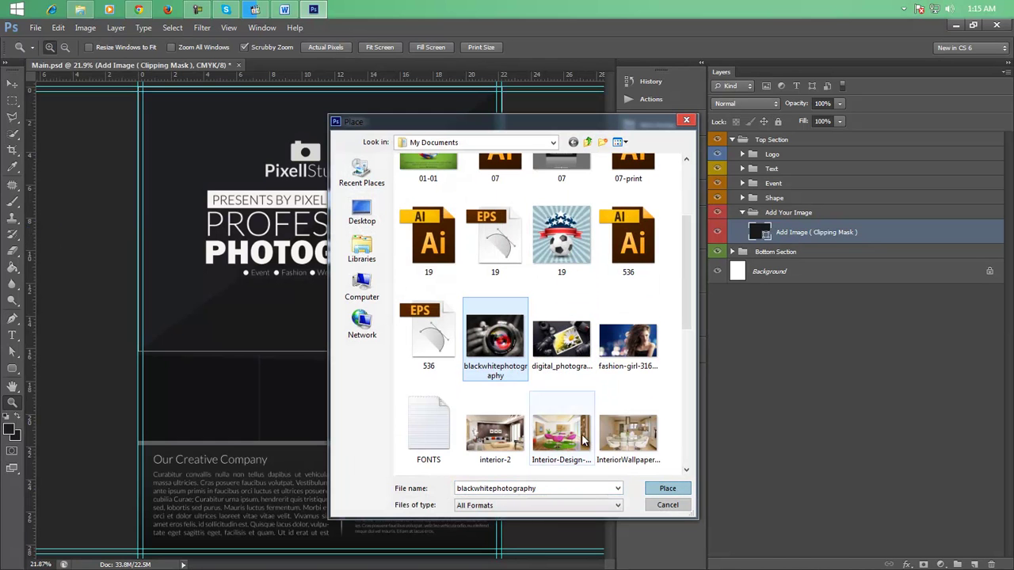
left_click(667, 488)
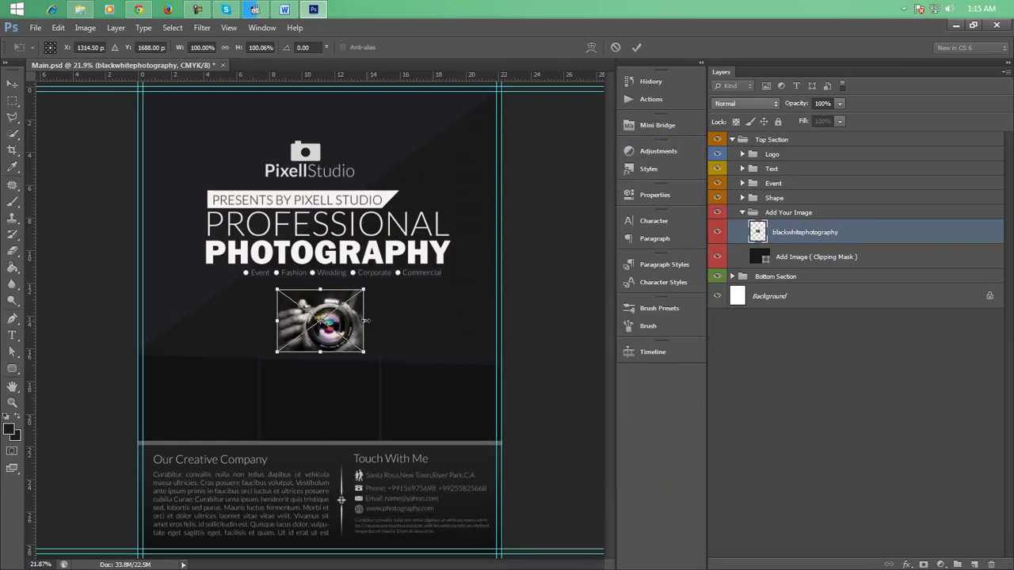
- Scale the camera photo to about 424% over the top section and clip it to Add Image
left_click_drag(353, 321, 214, 118)
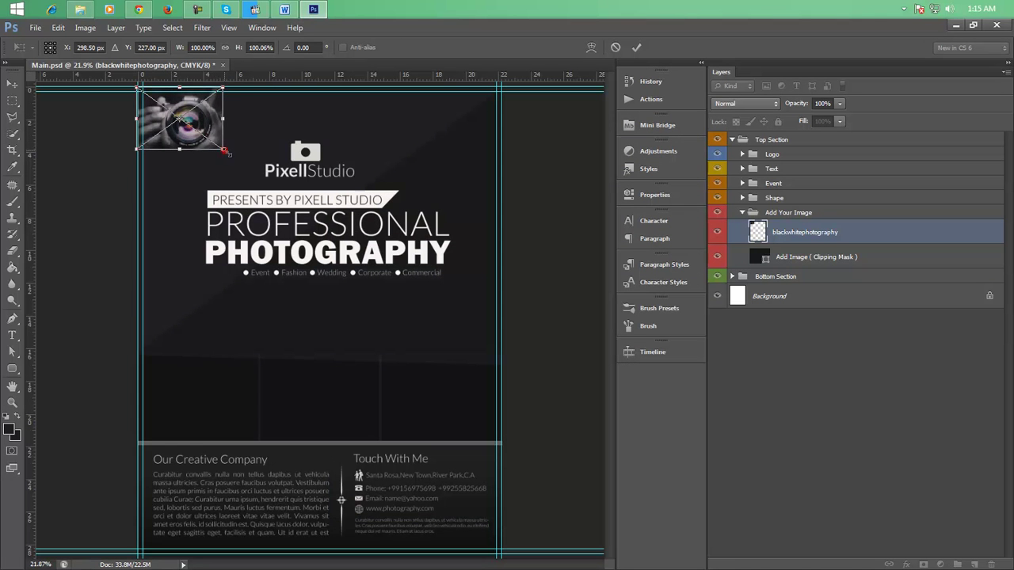
left_click_drag(225, 151, 450, 430)
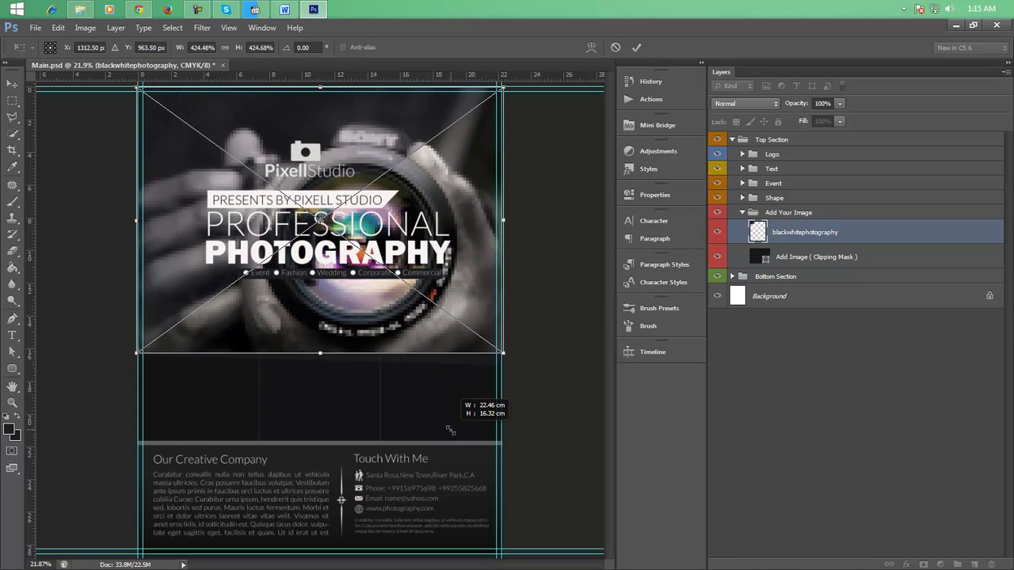
left_click(636, 47)
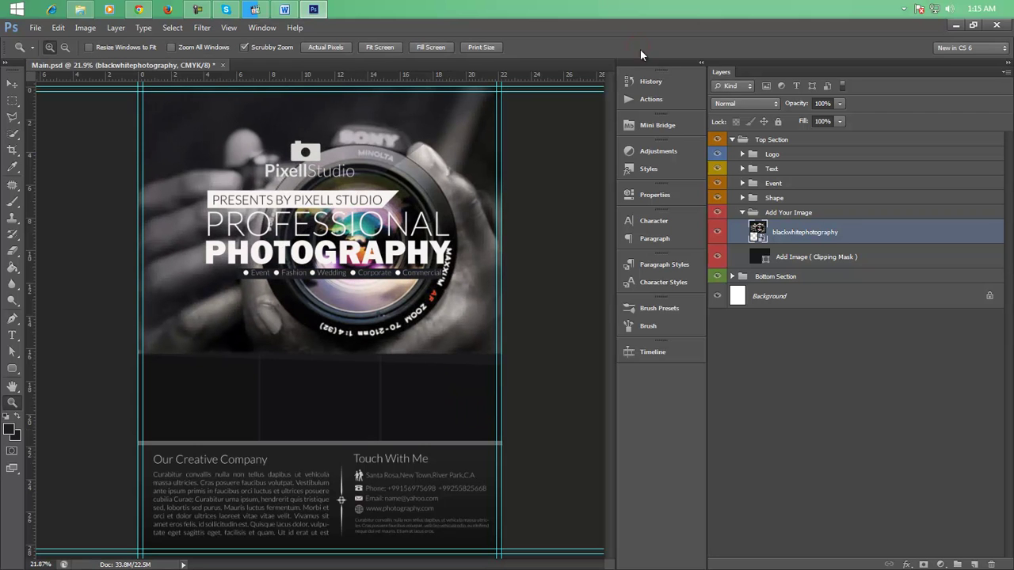
right_click(835, 236)
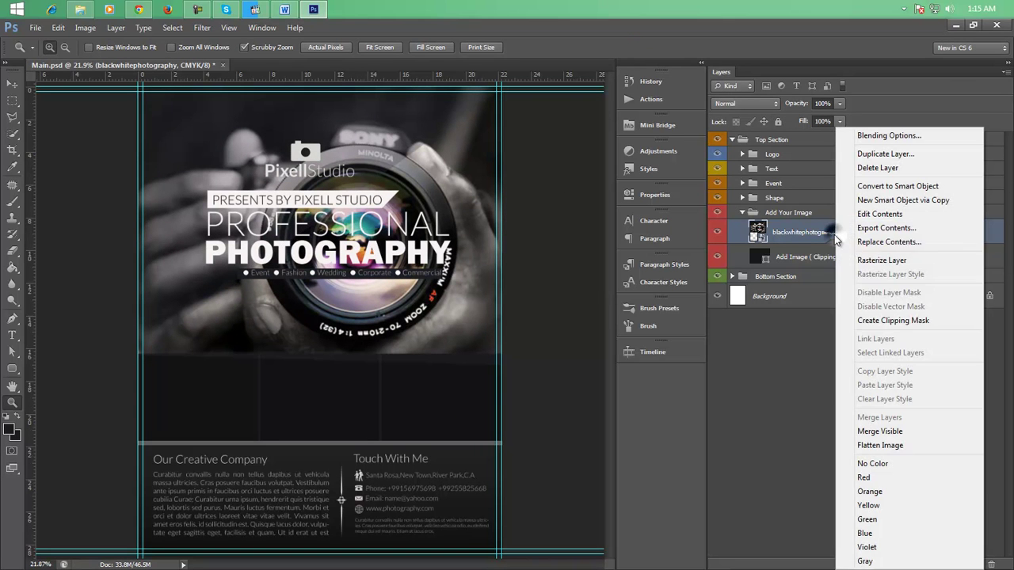
left_click(898, 321)
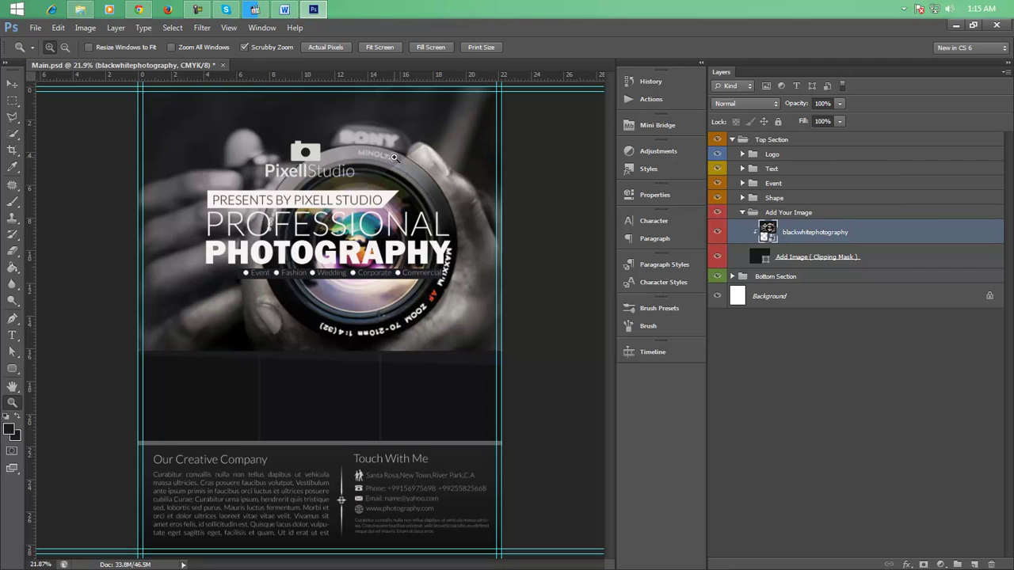
- Expand Bottom Section > Image Box and select its third Add Image (Clipping Mask) layer
left_click(12, 83)
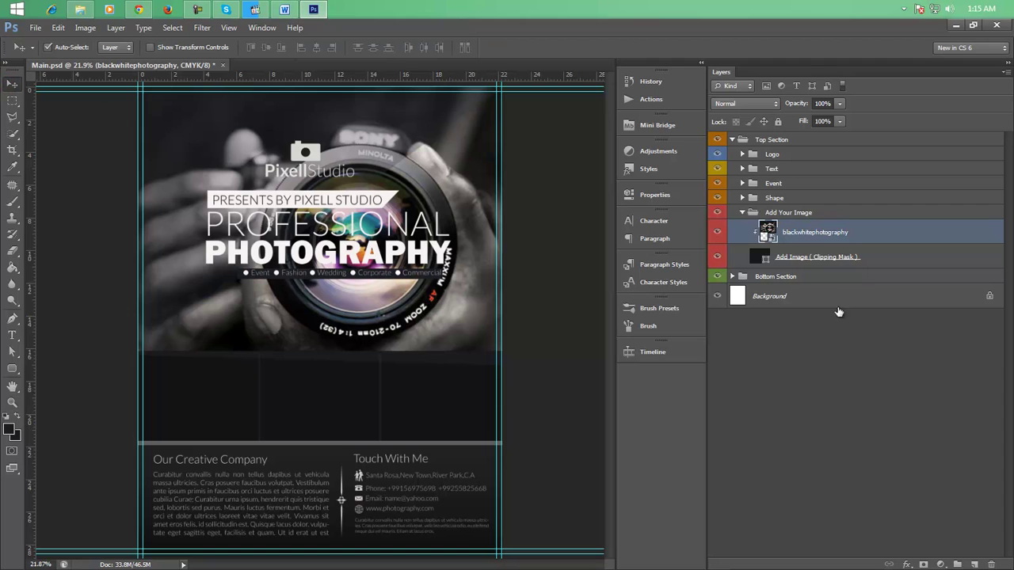
left_click(742, 214)
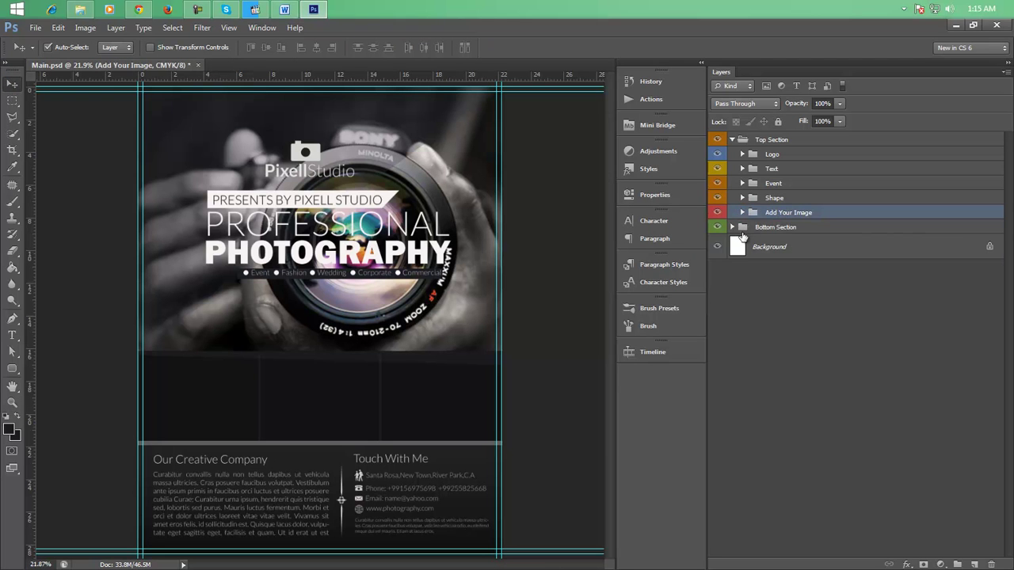
left_click(734, 227)
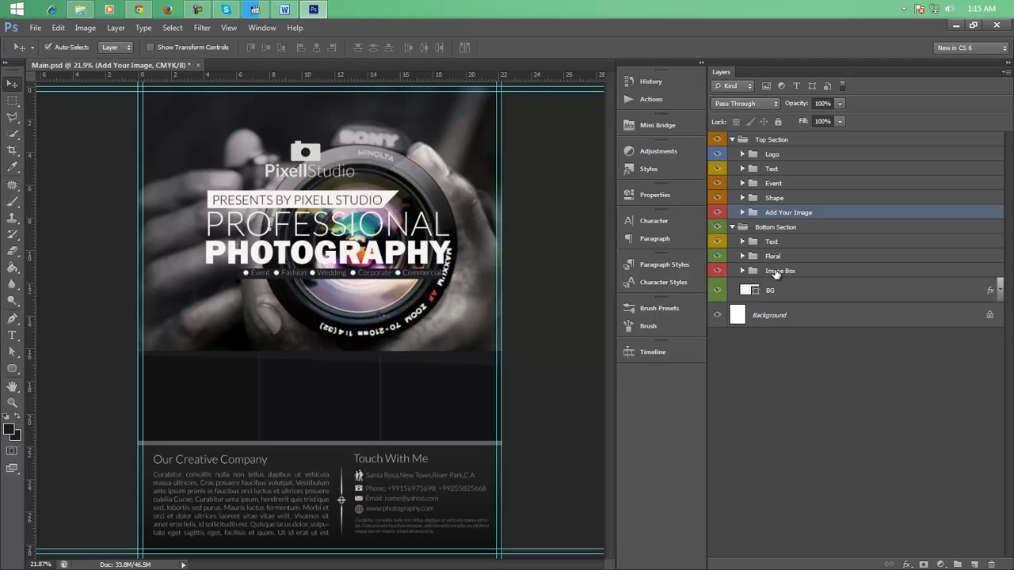
left_click(776, 272)
left_click(742, 271)
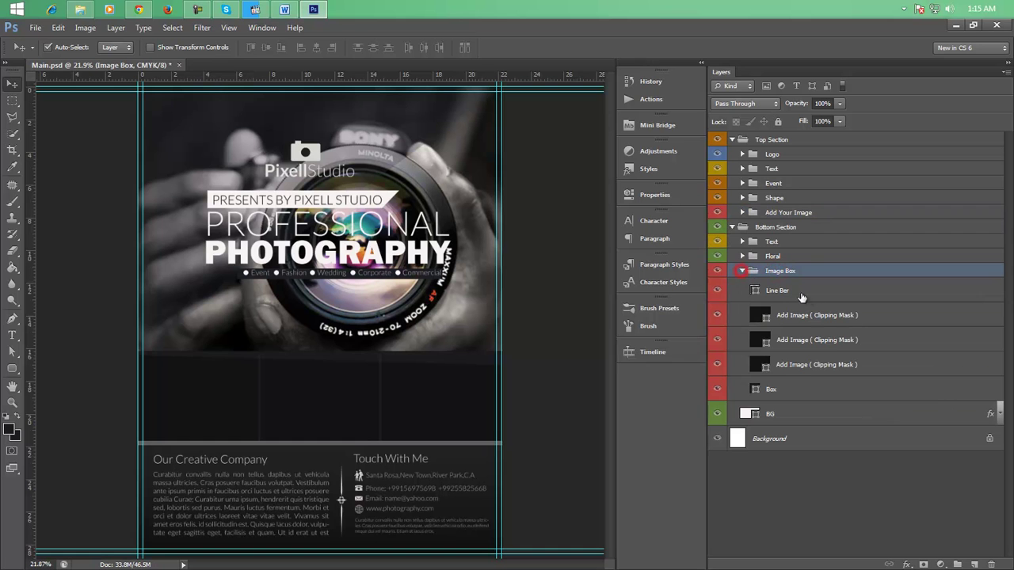
left_click(844, 364)
- Open the Place dialog and browse the files in the current folder
left_click(35, 28)
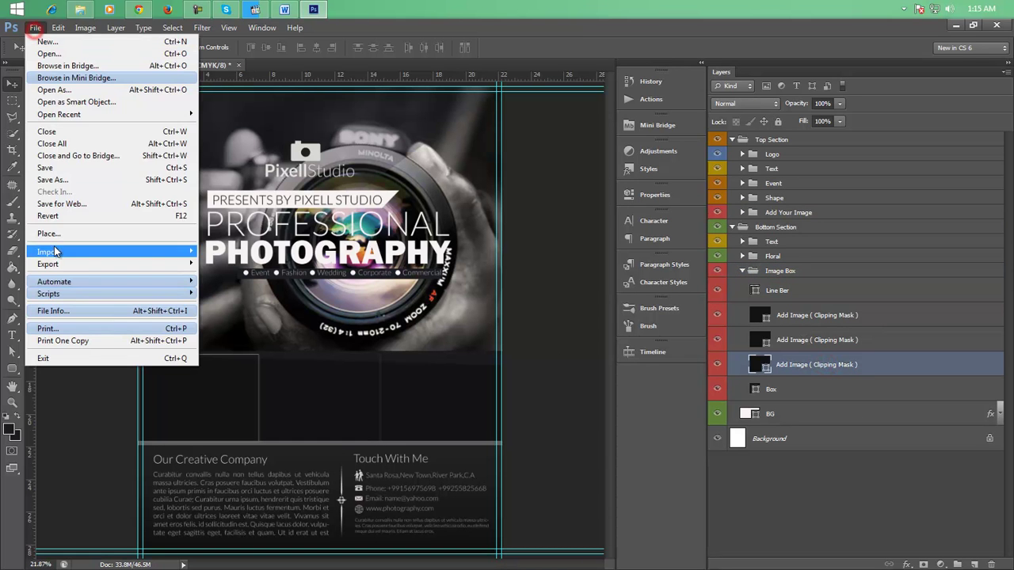
left_click(50, 234)
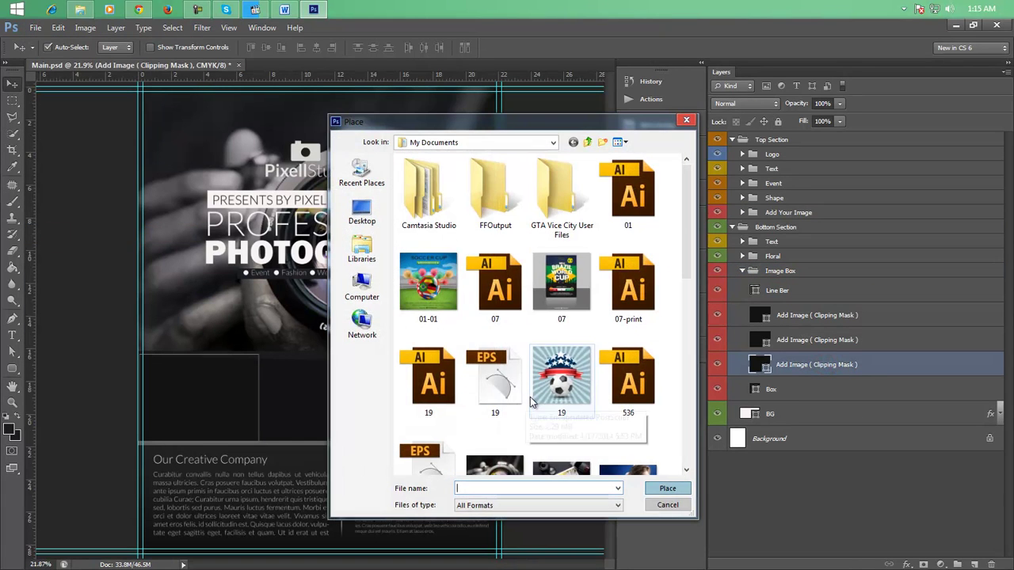
left_click(561, 392)
scroll(515, 362, "down", 3)
scroll(515, 361, "down", 2)
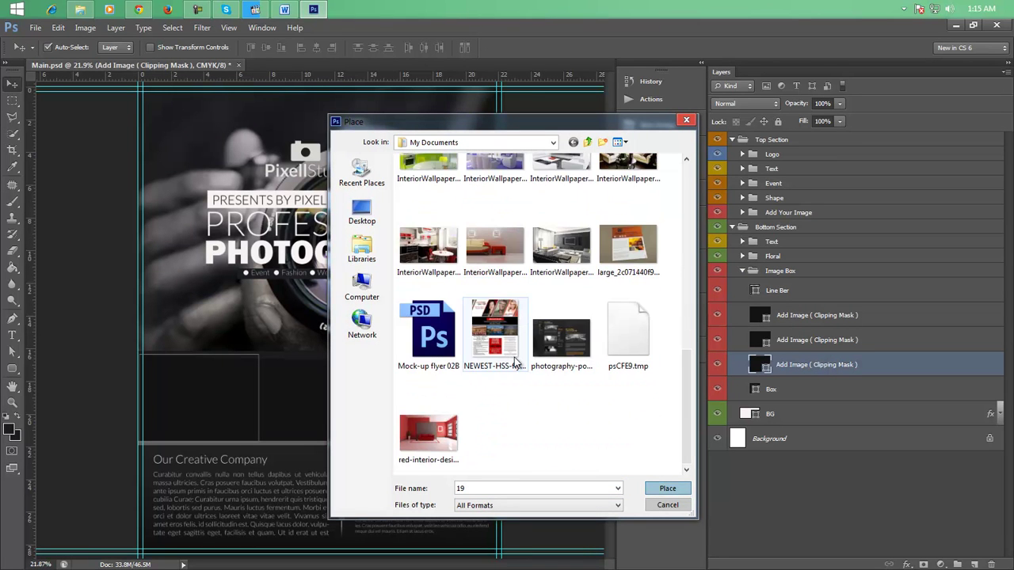
scroll(515, 361, "up", 3)
scroll(515, 361, "up", 2)
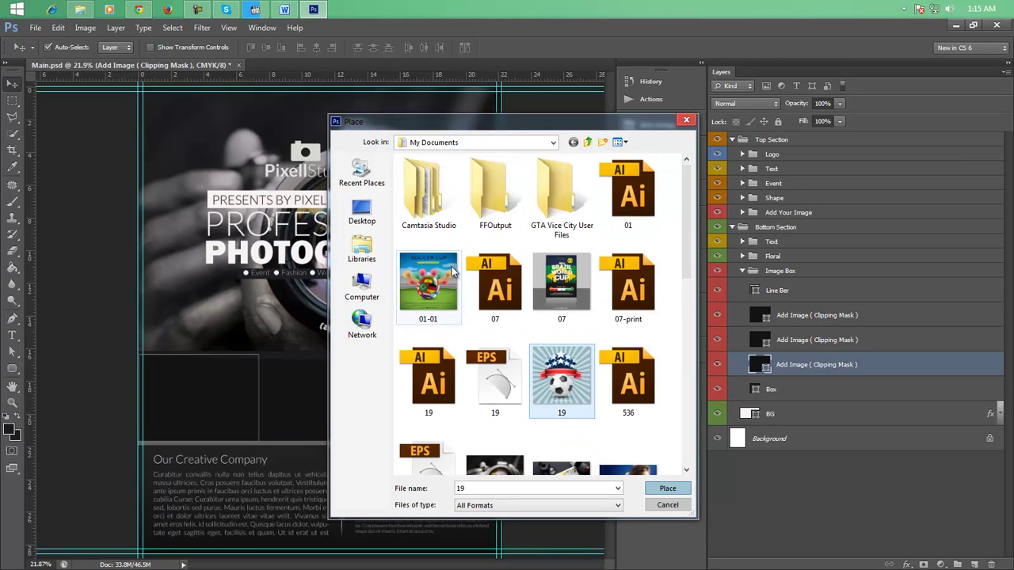
left_click(362, 248)
double_click(453, 170)
left_click(559, 365)
scroll(557, 349, "down", 1)
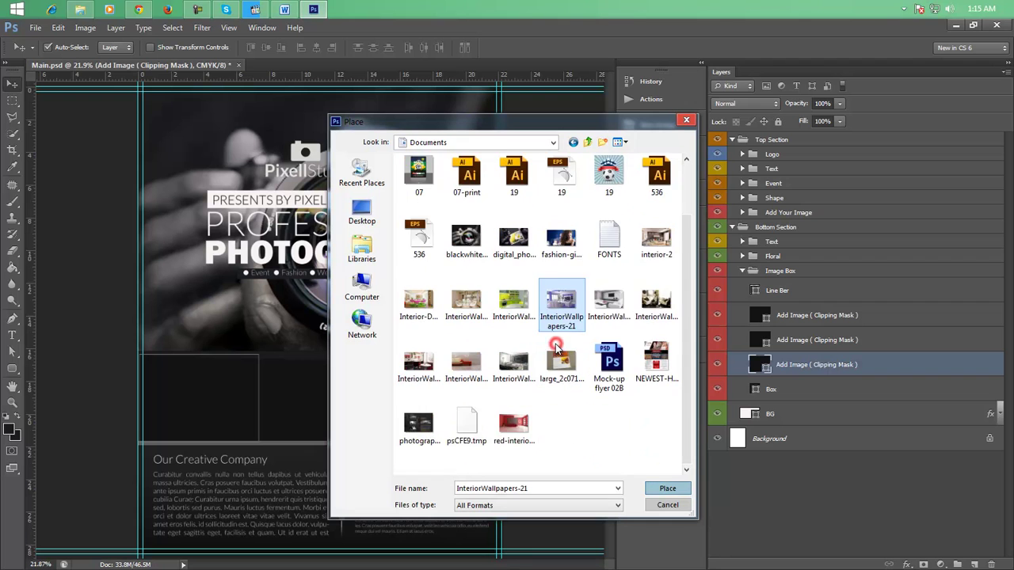
scroll(557, 349, "up", 1)
mouse_move(562, 305)
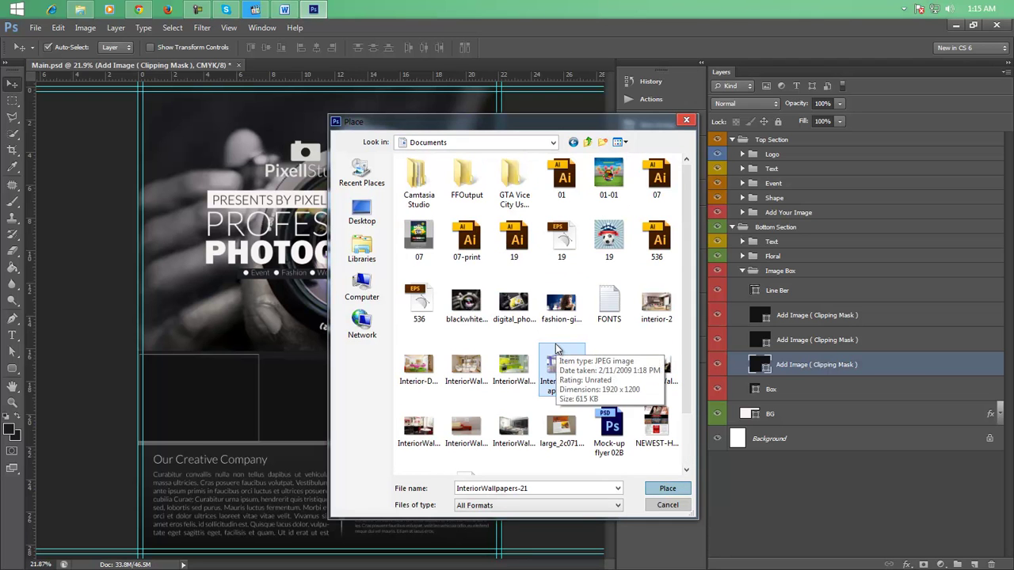
scroll(557, 349, "down", 1)
left_click(349, 239)
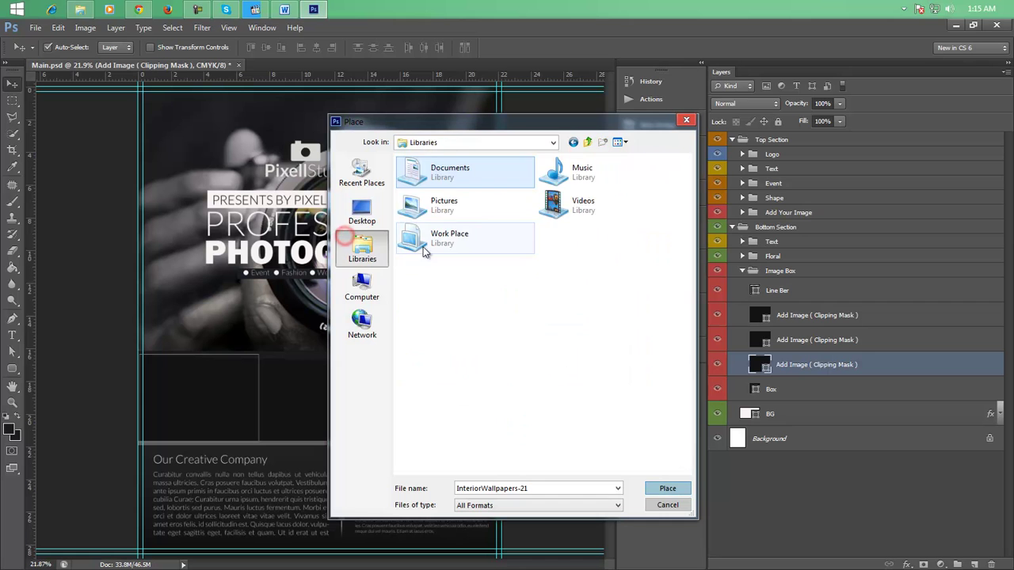
double_click(564, 204)
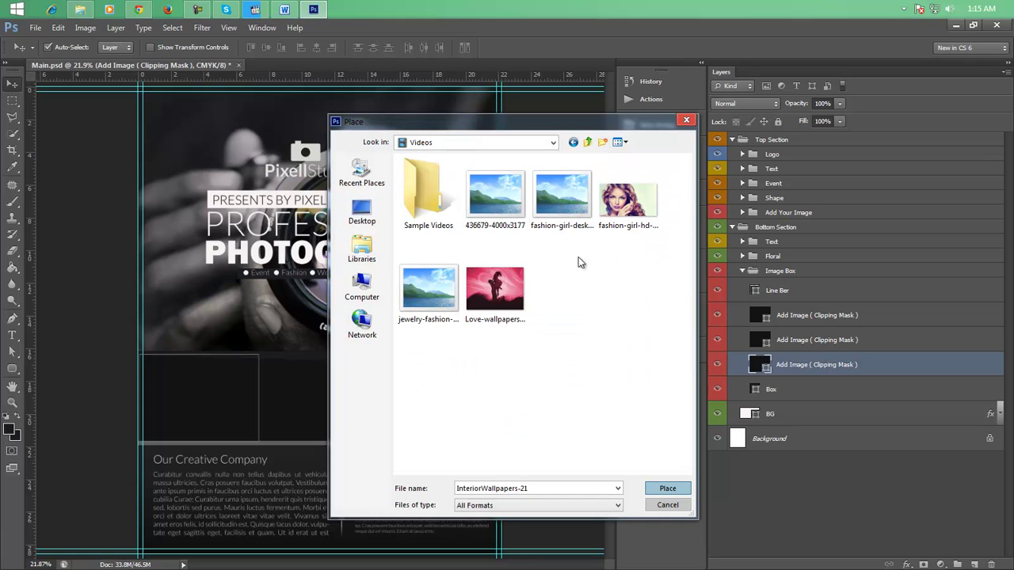
left_click(495, 200)
left_click(670, 488)
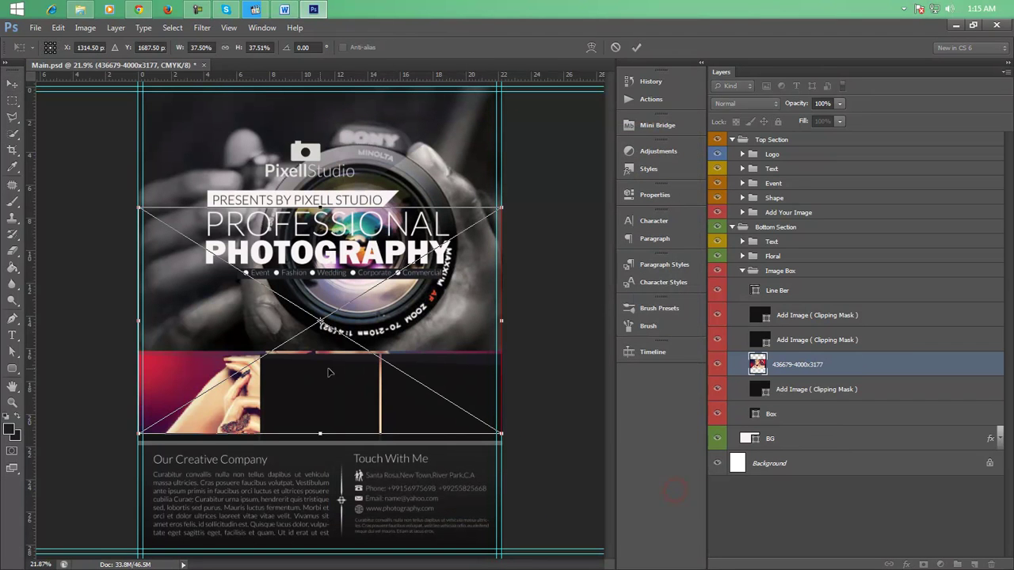
mouse_move(507, 207)
left_mouse_down()
mouse_move(325, 345)
mouse_move(304, 331)
mouse_move(301, 387)
mouse_move(284, 385)
left_mouse_up()
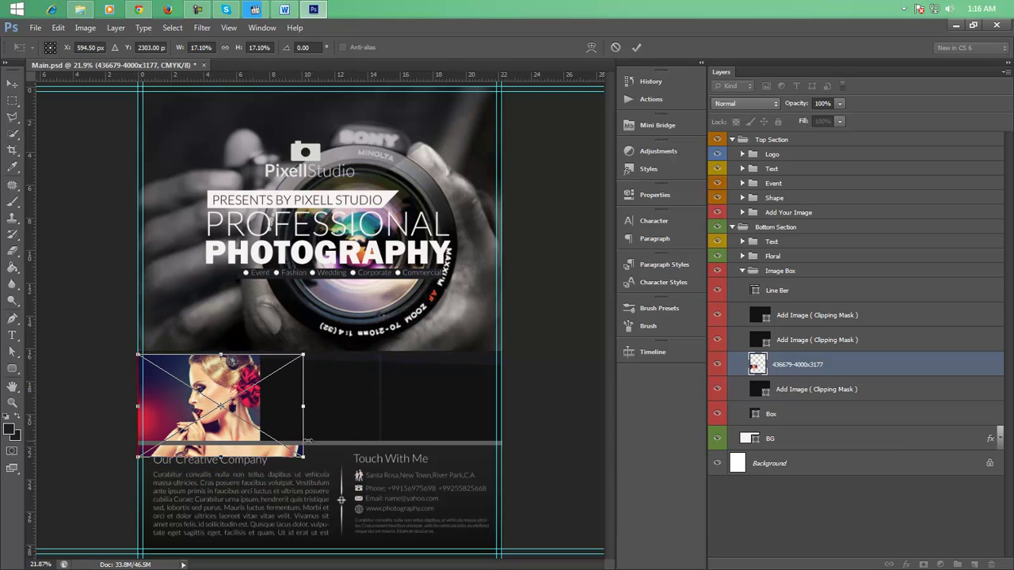
left_click_drag(301, 458, 282, 431)
left_click(637, 46)
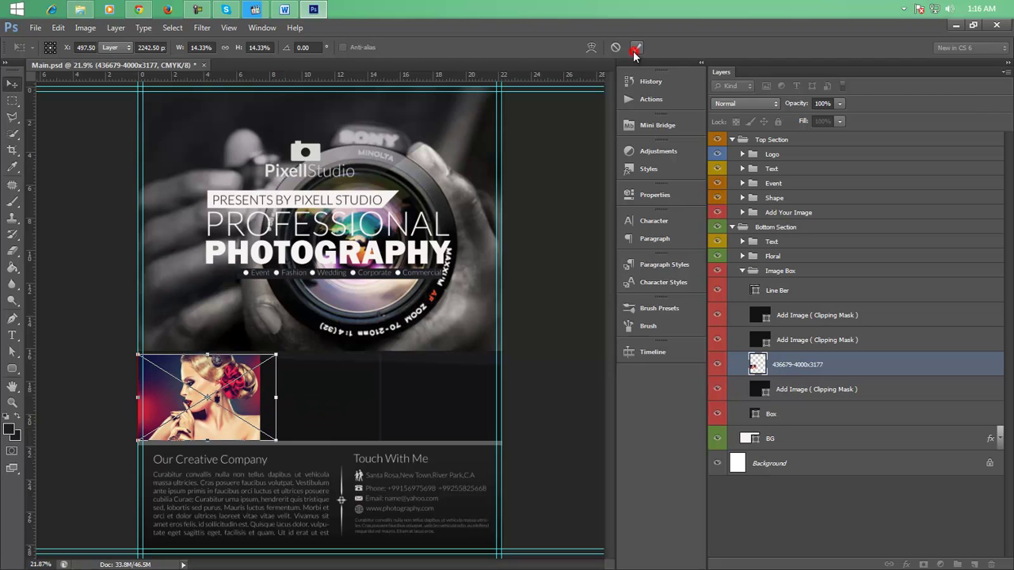
right_click(821, 366)
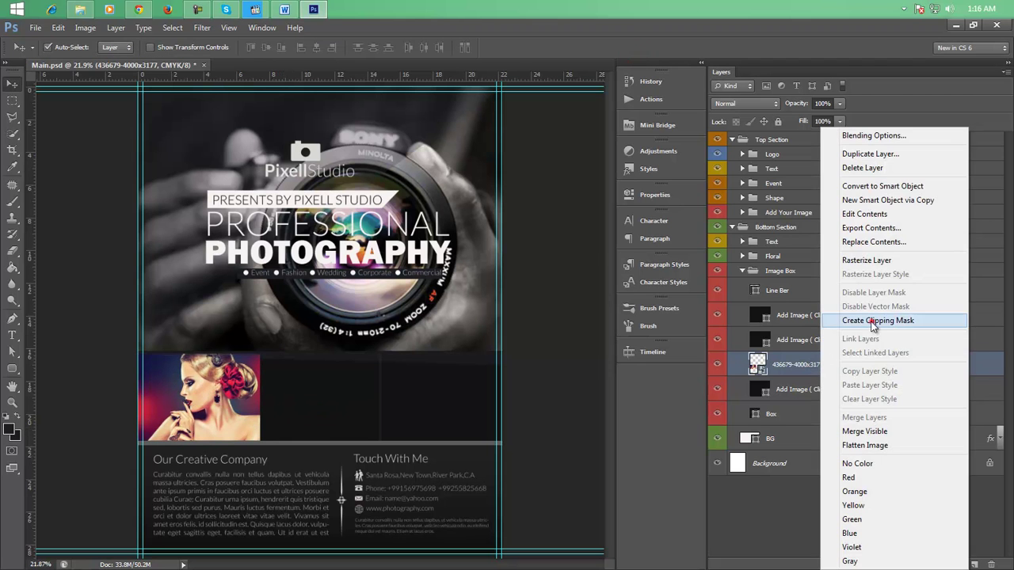
left_click(871, 322)
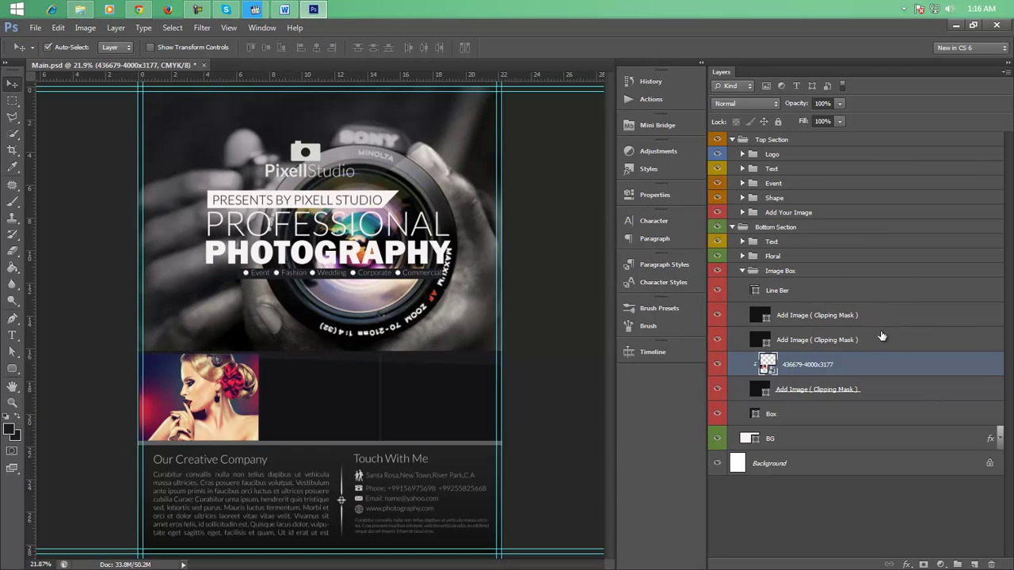
left_click(827, 339)
- Place fashion-girl-hd-wallpaper-335707 from Videos, accepting Camera Raw unchanged
left_click(35, 27)
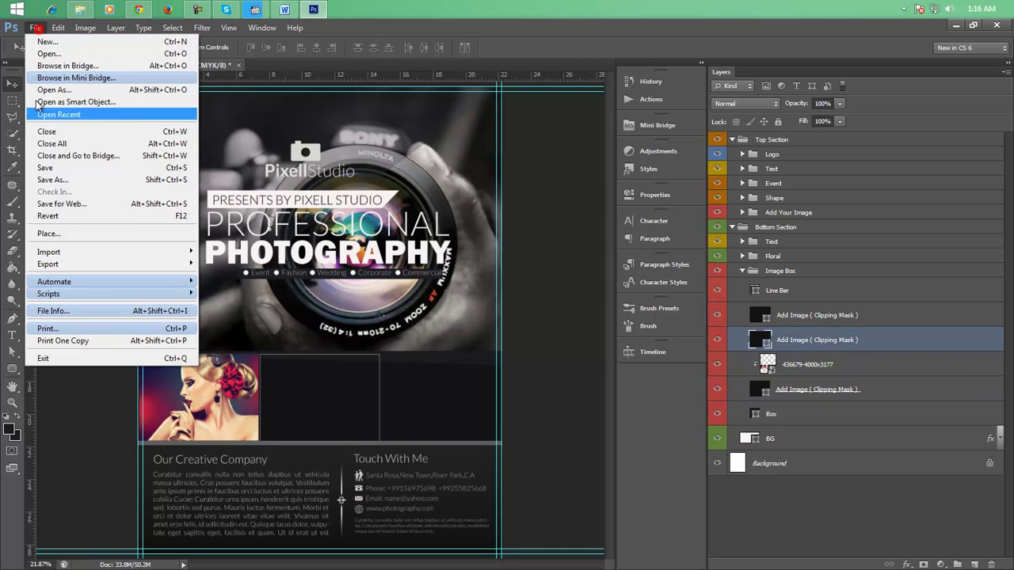
left_click(47, 232)
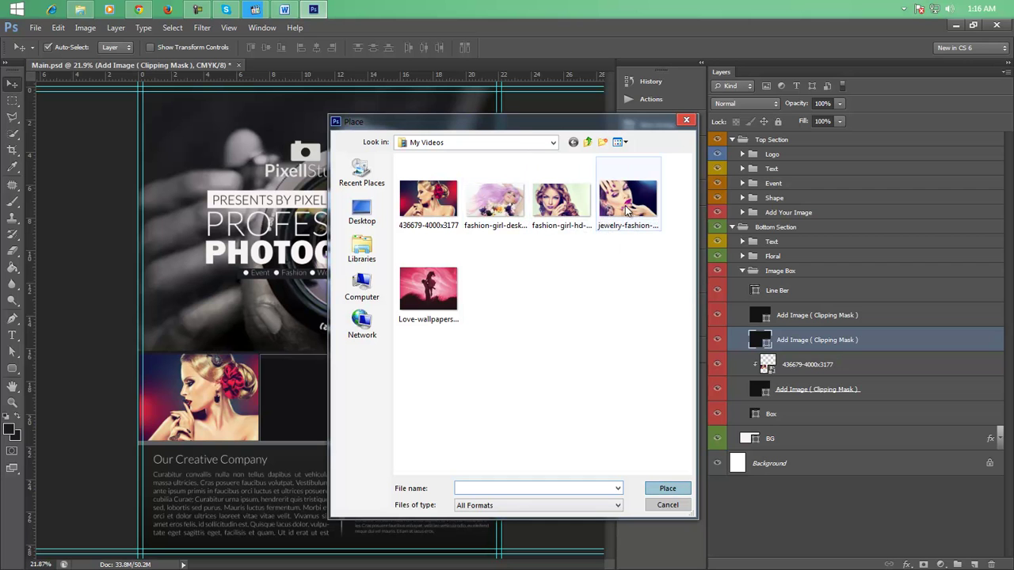
left_click(485, 205)
left_click(551, 202)
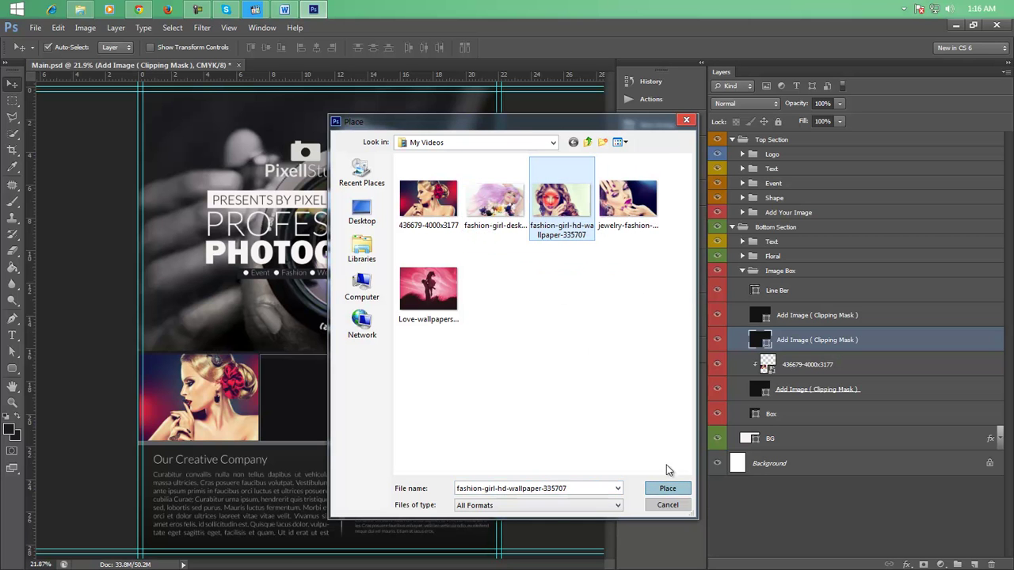
left_click(665, 487)
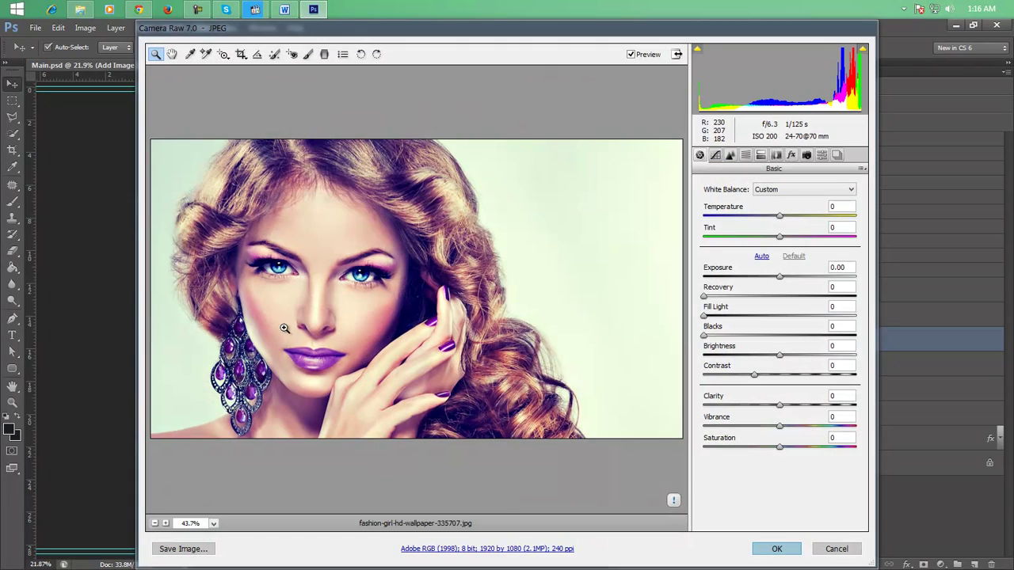
left_click(777, 549)
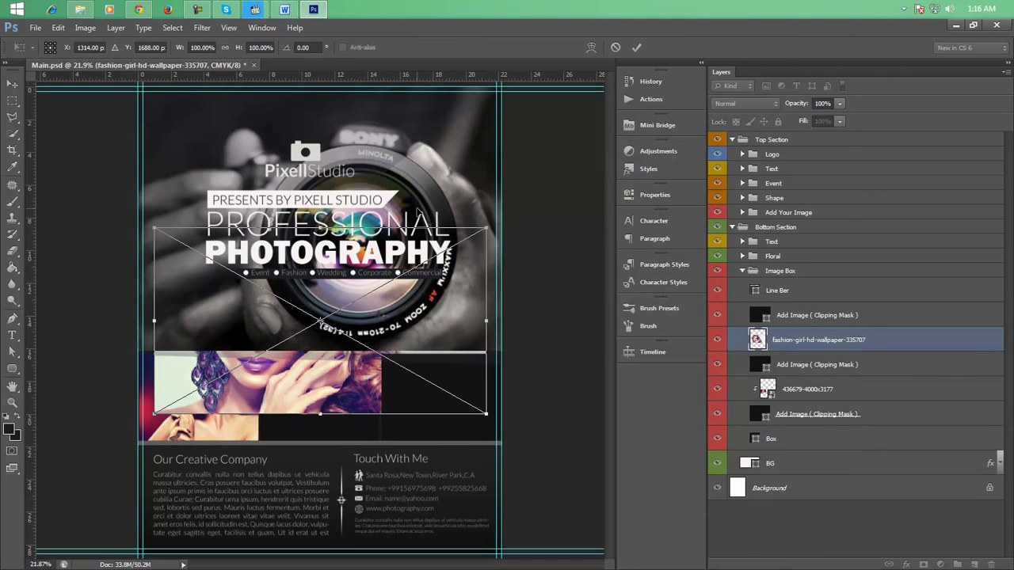
- Scale and move the fashion-girl photo into the middle bottom box and clip it there
left_click_drag(158, 233, 322, 323)
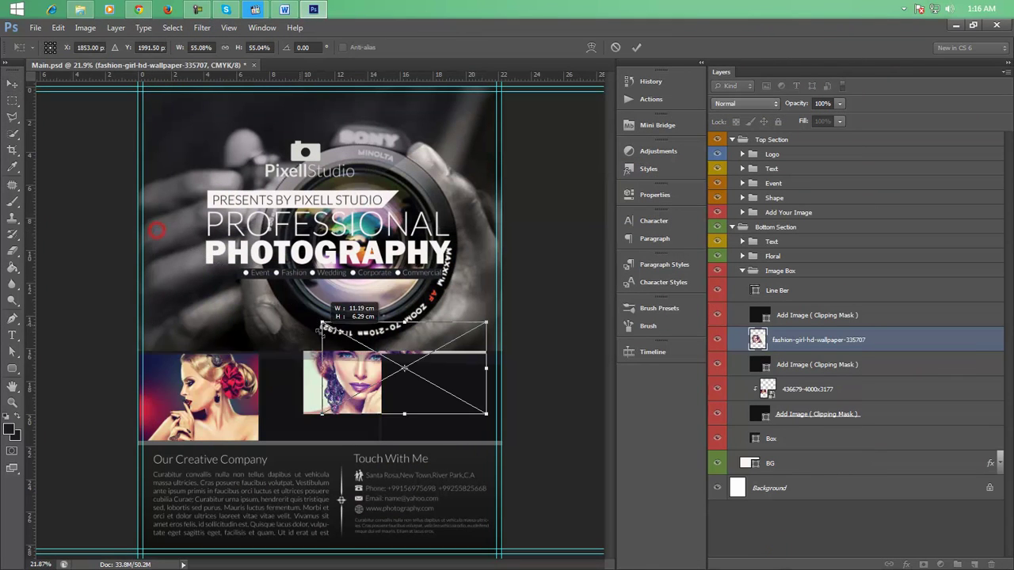
left_click_drag(458, 369, 391, 397)
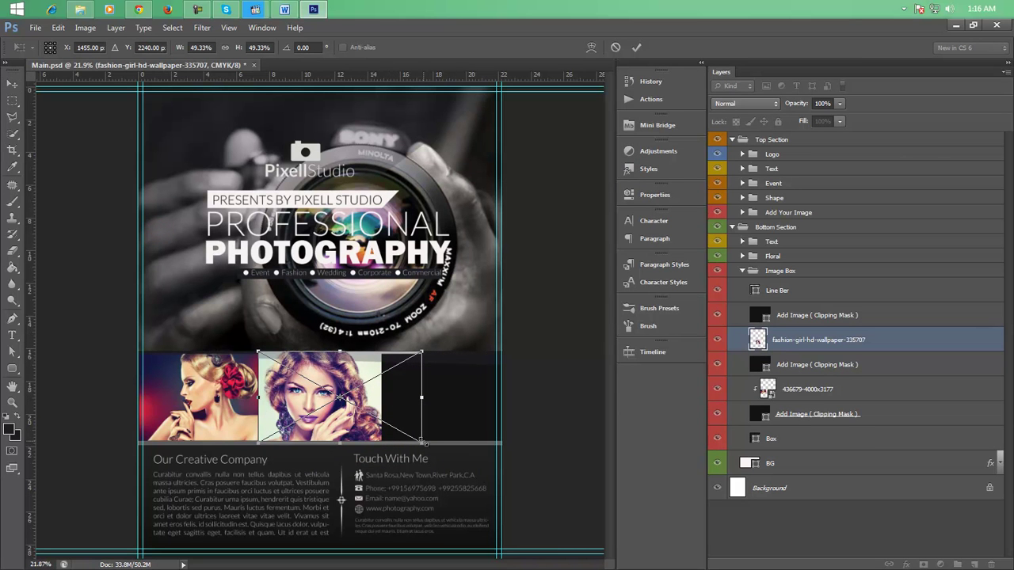
left_click_drag(420, 444, 418, 441)
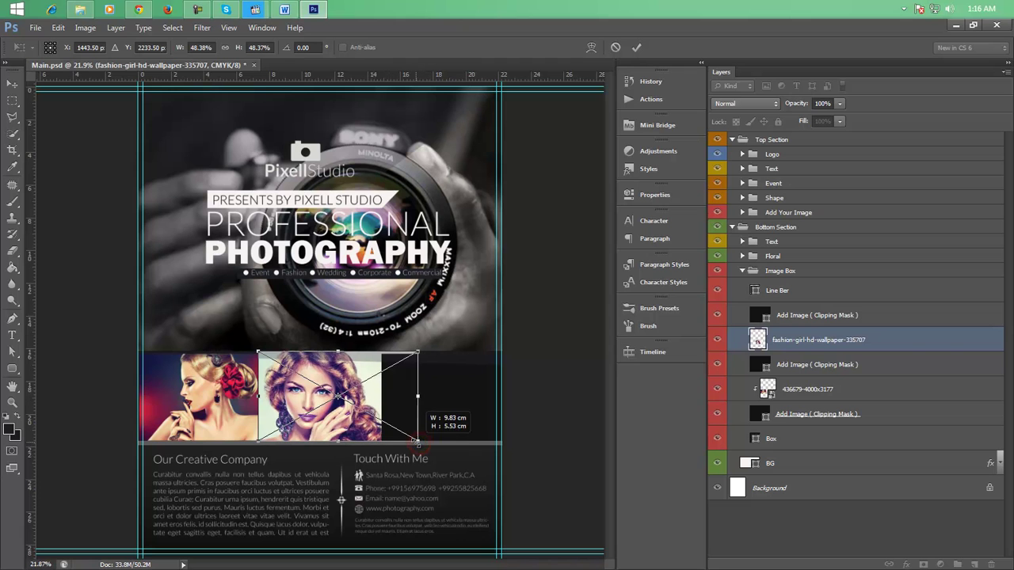
left_click(636, 48)
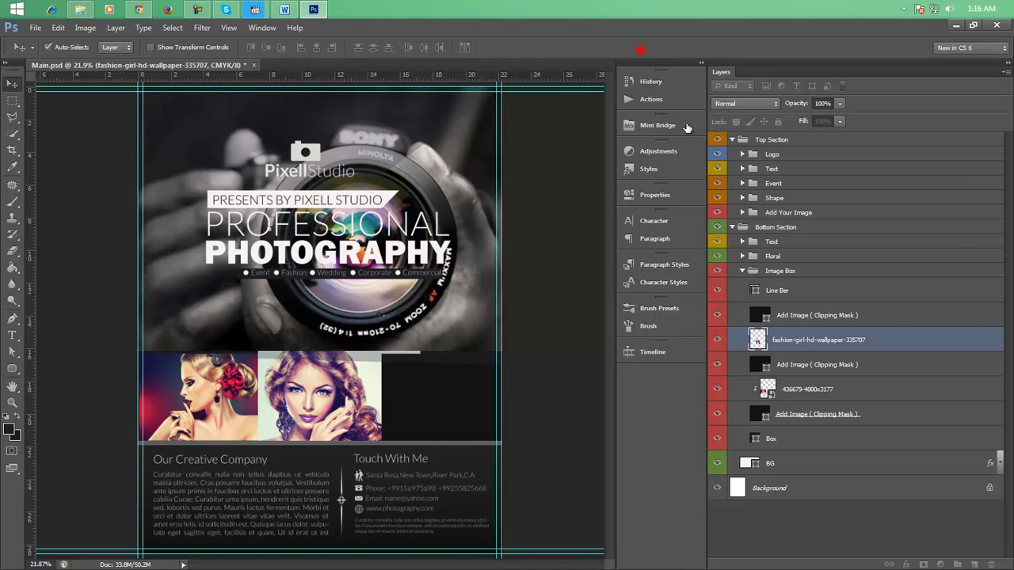
right_click(806, 339)
left_click(816, 321)
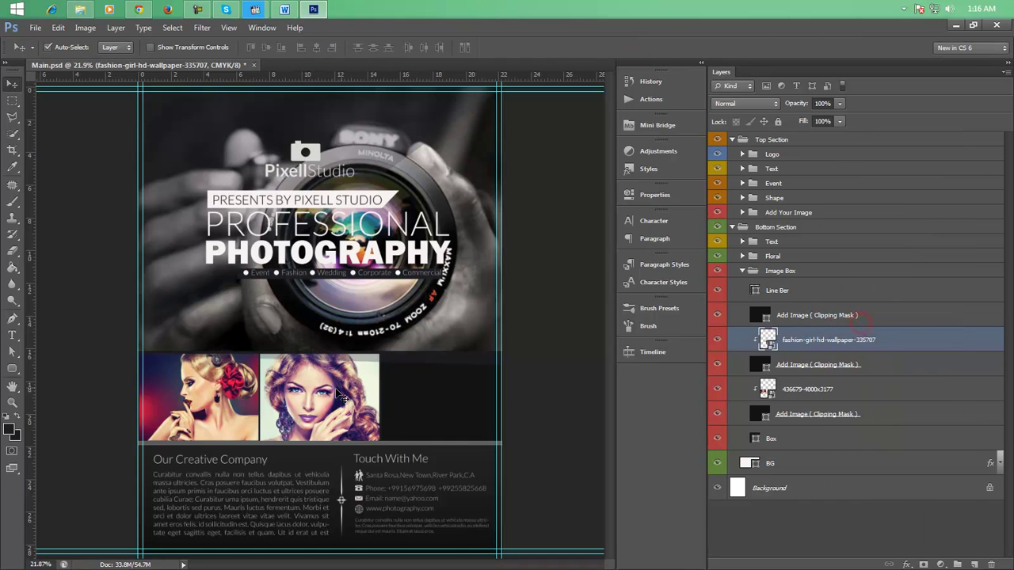
left_click(804, 317)
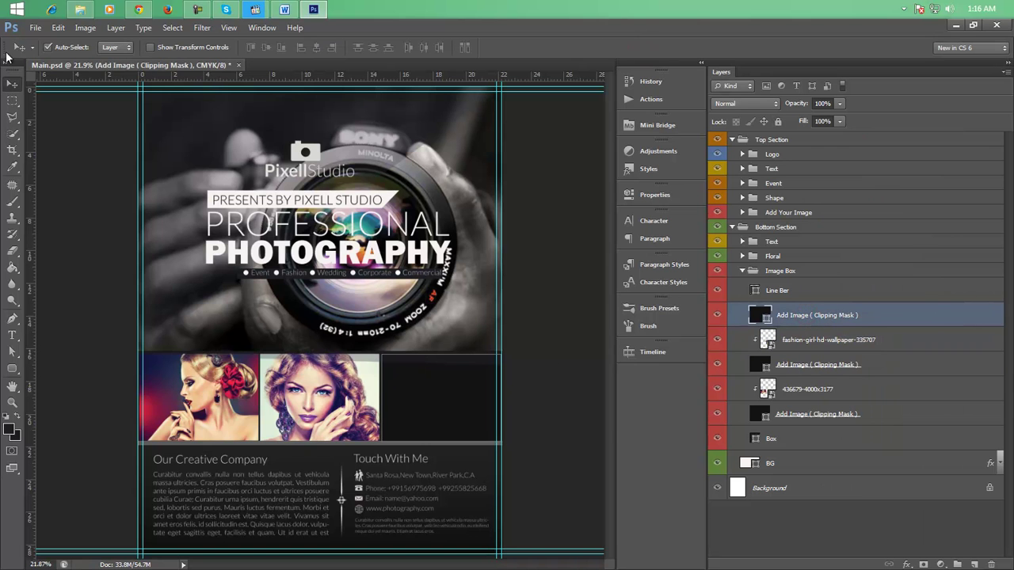
- Place the jewelry-fashion-girl-wallpaper-1680x0150 photo into the flyer
left_click(34, 28)
left_click(61, 236)
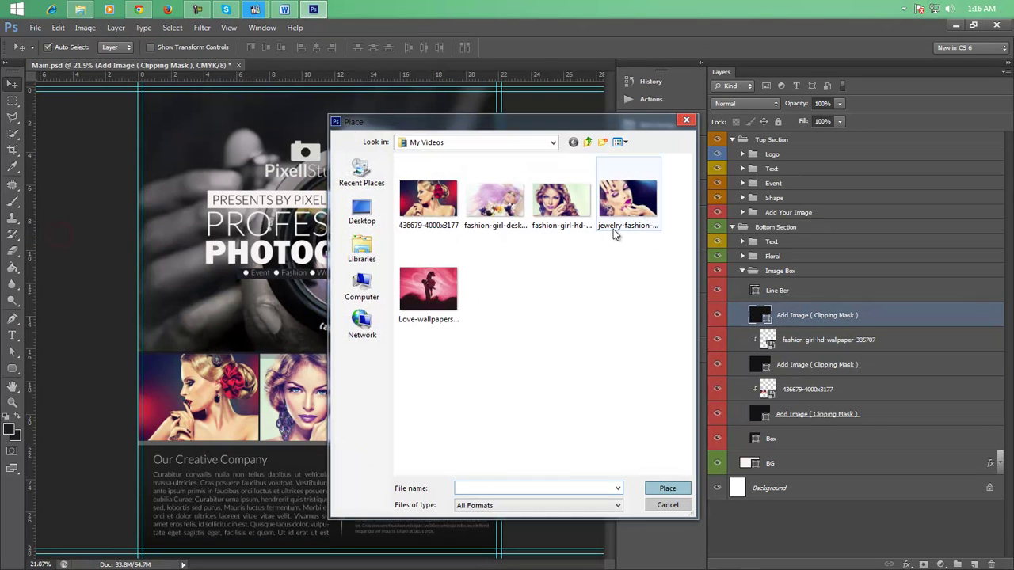
left_click(625, 199)
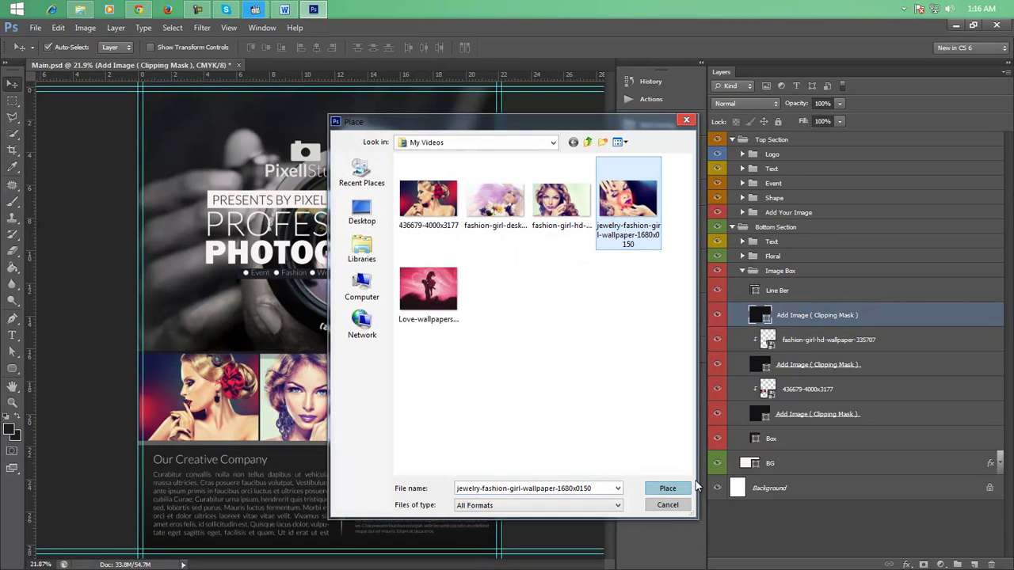
left_click(668, 488)
- Scale and move the jewelry photo over the right-hand box and clip it to that box
left_click_drag(135, 205, 362, 300)
left_click_drag(461, 358, 496, 370)
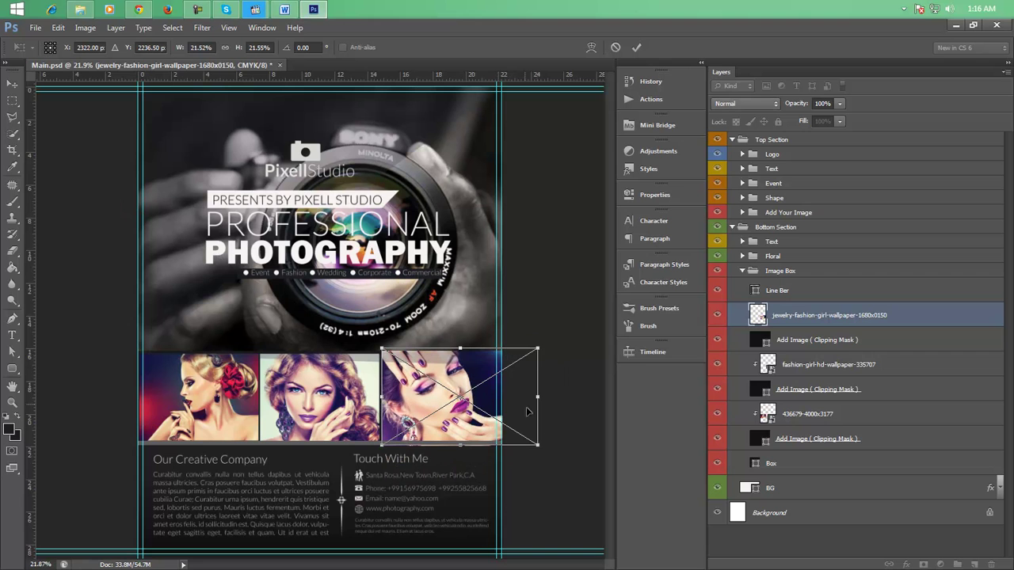
left_click_drag(538, 445, 529, 446)
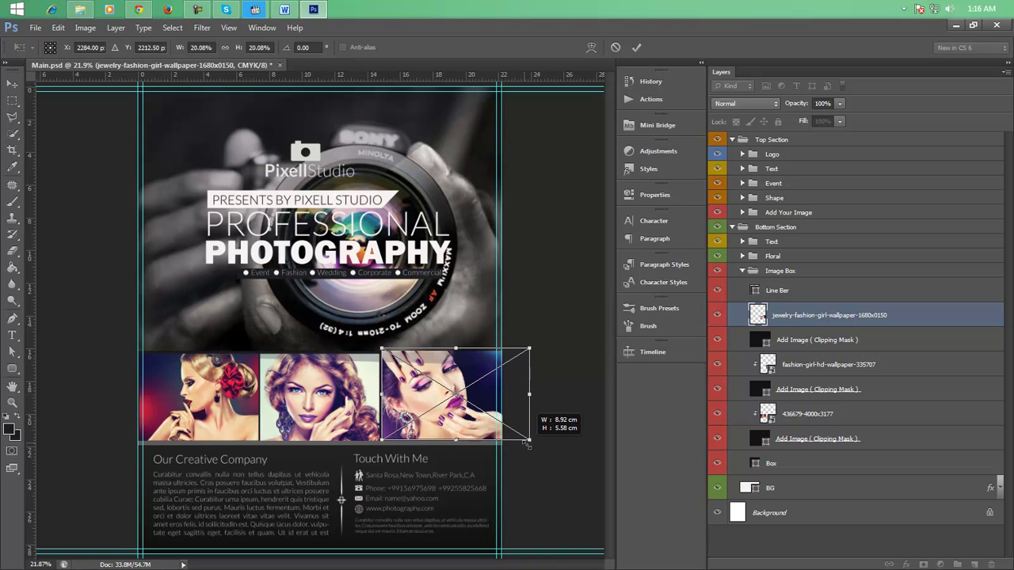
left_click(638, 47)
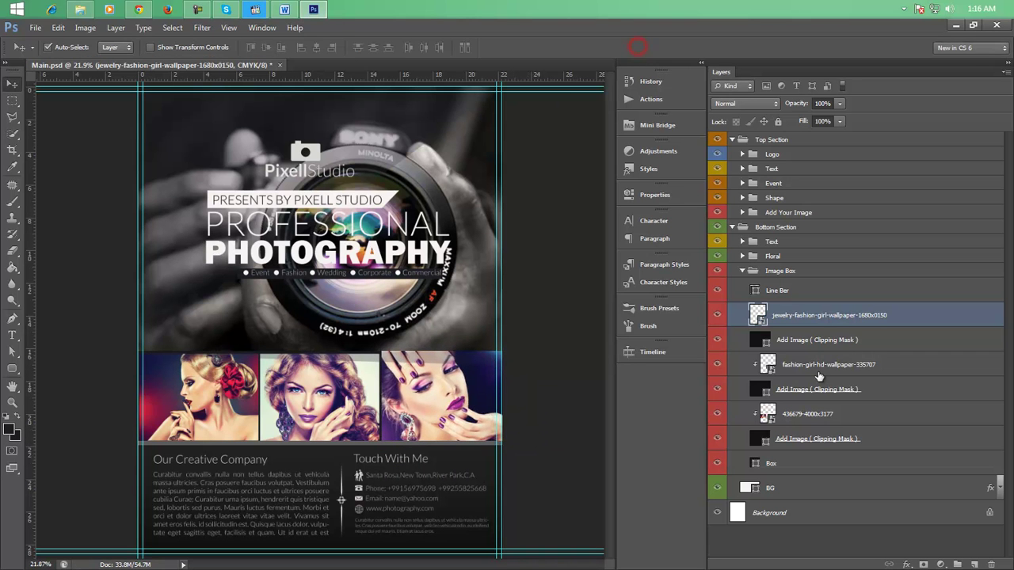
right_click(820, 321)
left_click(828, 324)
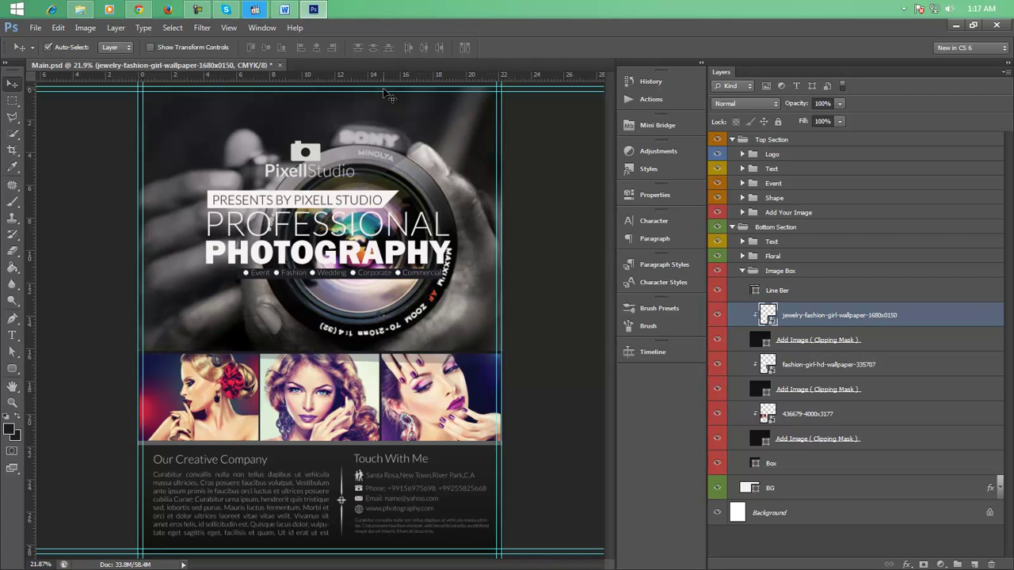
left_click(286, 9)
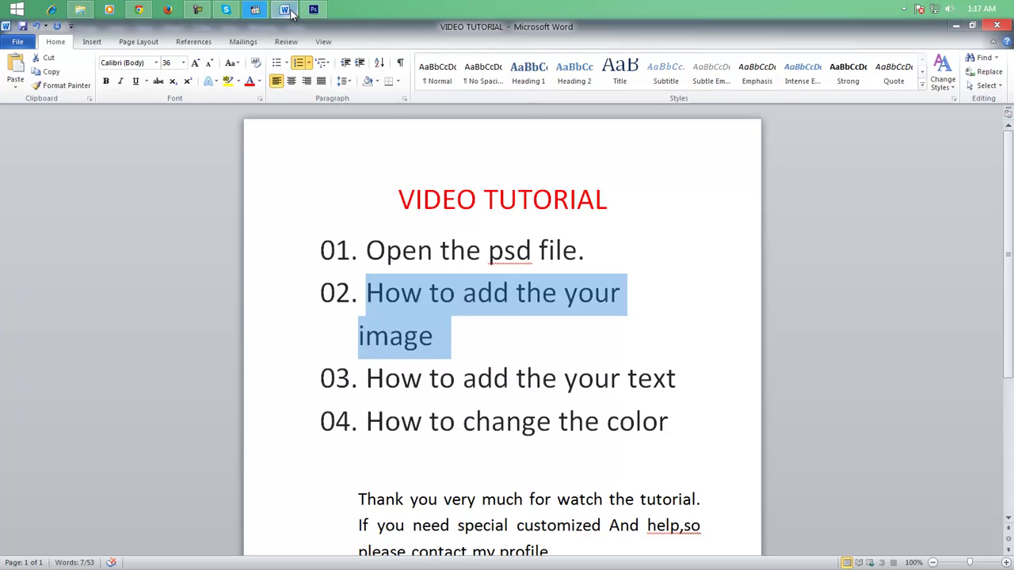
triple_click(685, 355)
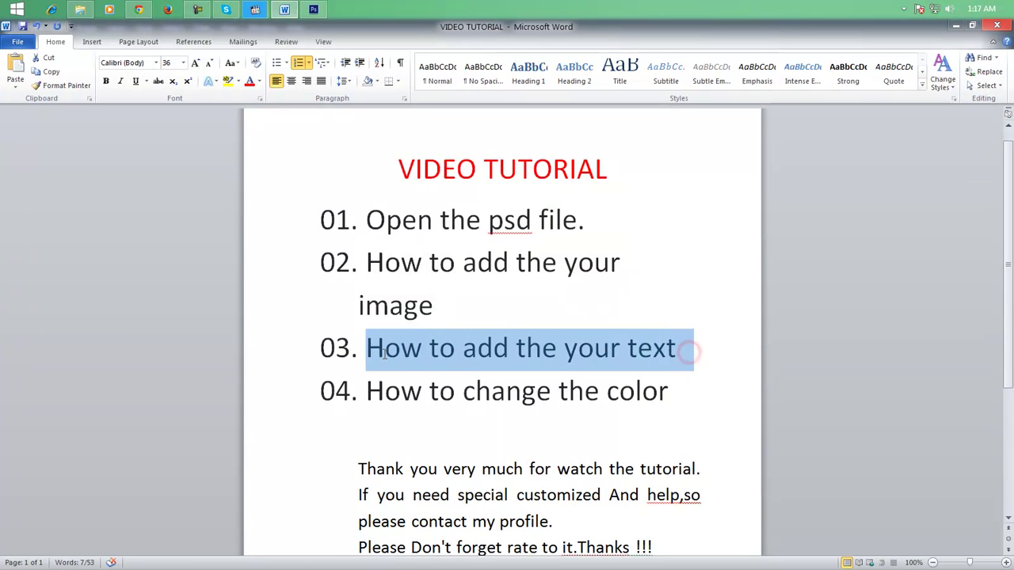
left_click(954, 26)
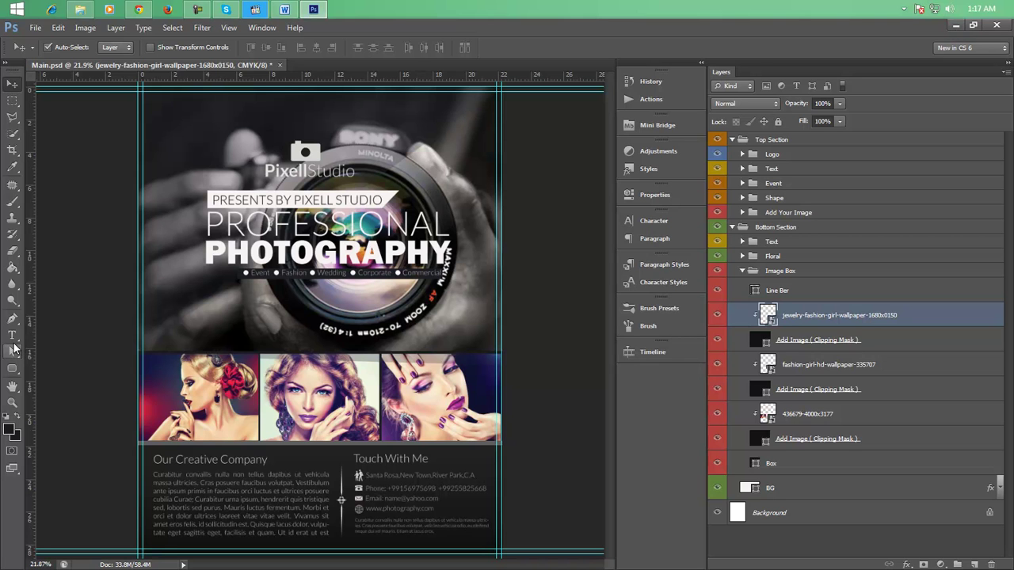
- Replace the Our Creative Company heading with 'Add Your Company Text'
left_click(12, 335)
left_click_drag(268, 460, 151, 459)
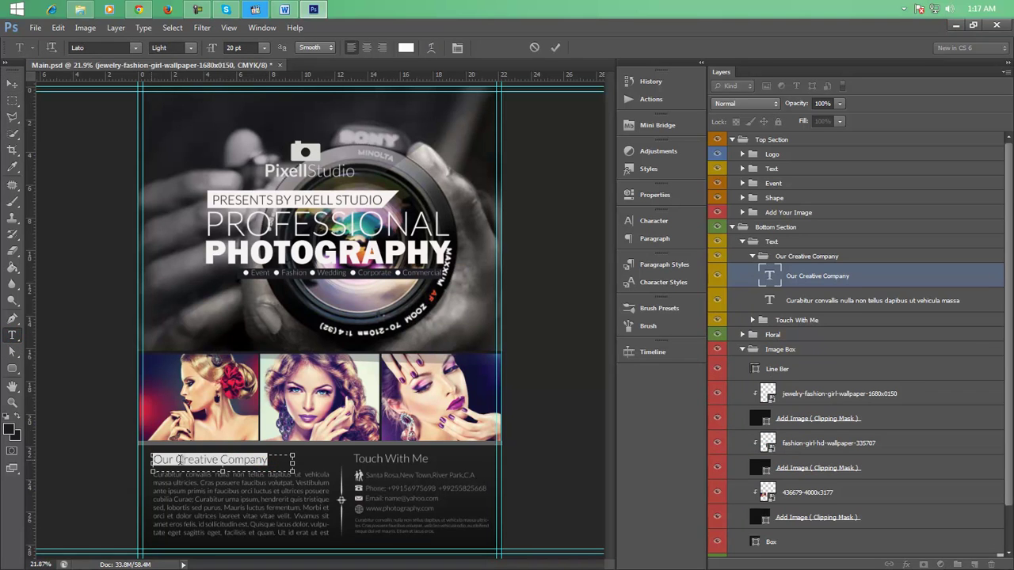
type("Add")
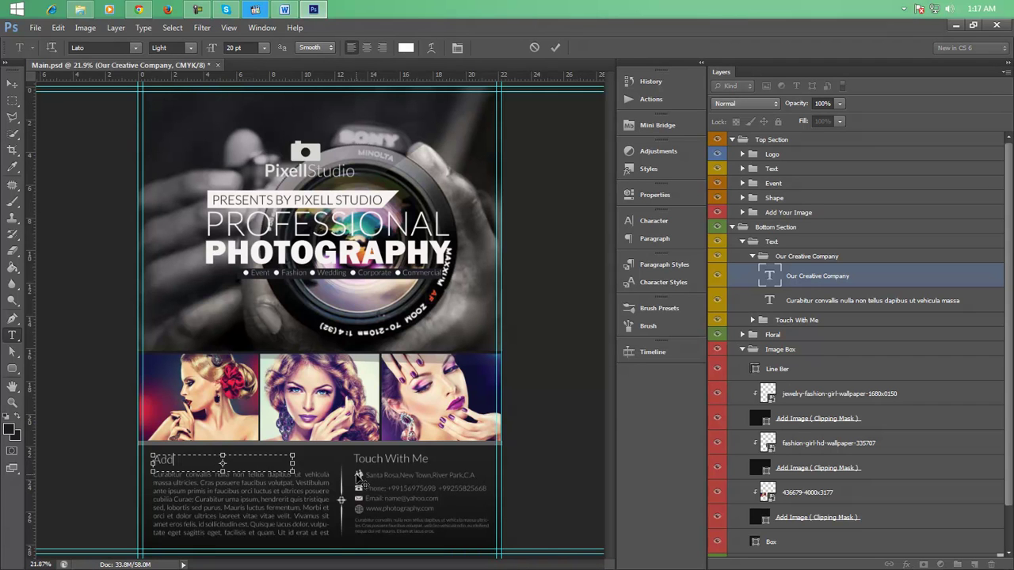
type(" YO")
type("uy")
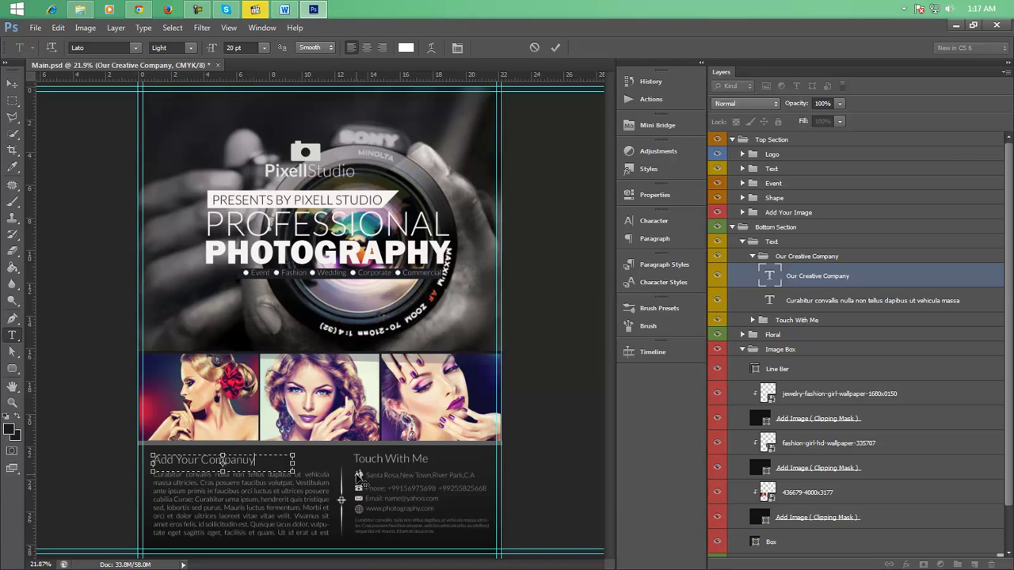
type(" T")
left_click(555, 48)
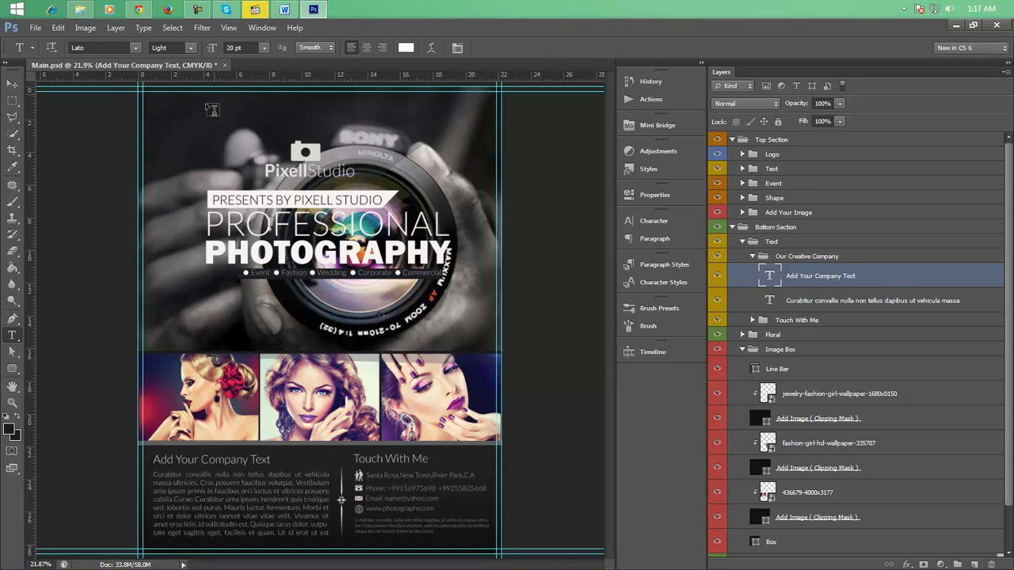
- Highlight step 04, How to change the color, in the Word tutorial and minimize Word
left_click(285, 9)
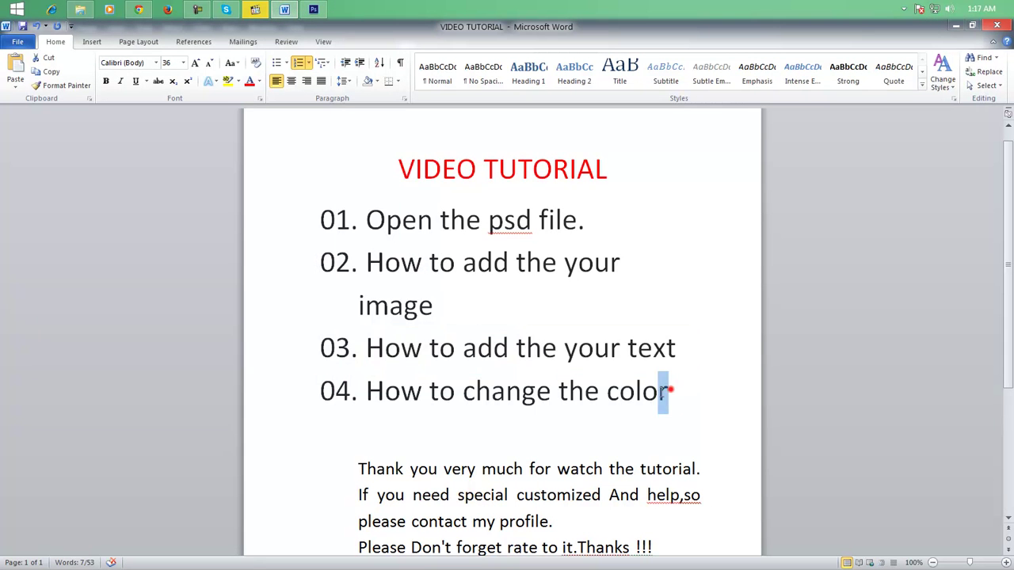
left_click_drag(669, 389, 382, 396)
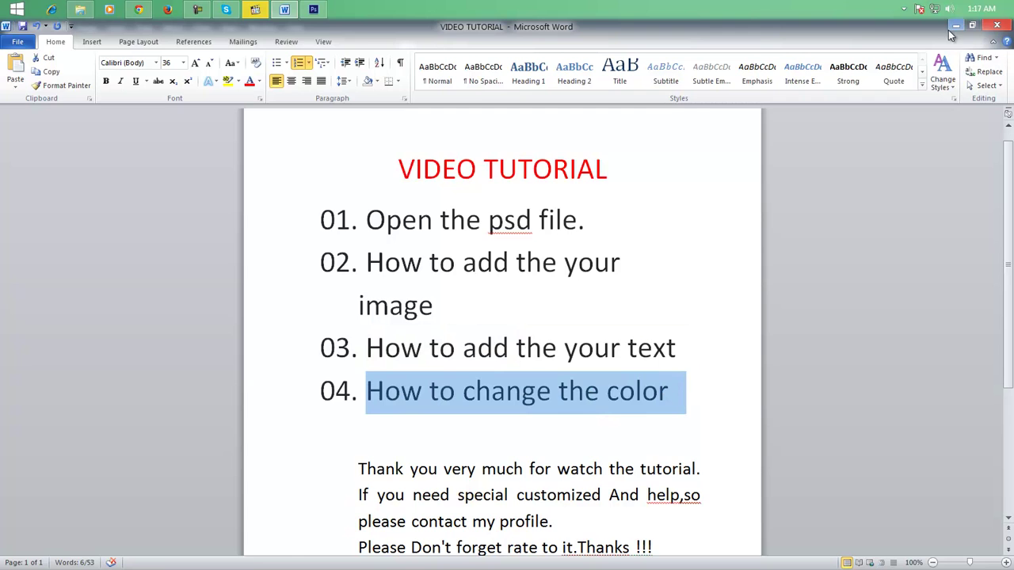
left_click(953, 26)
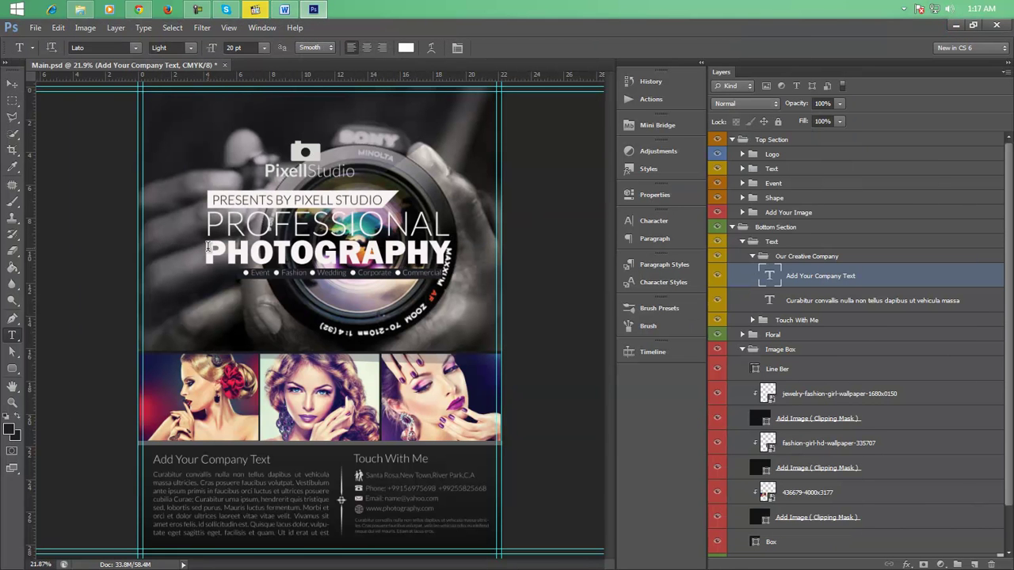
- Color the word PHOTOGRAPHY in the title gold
left_click_drag(207, 247, 450, 252)
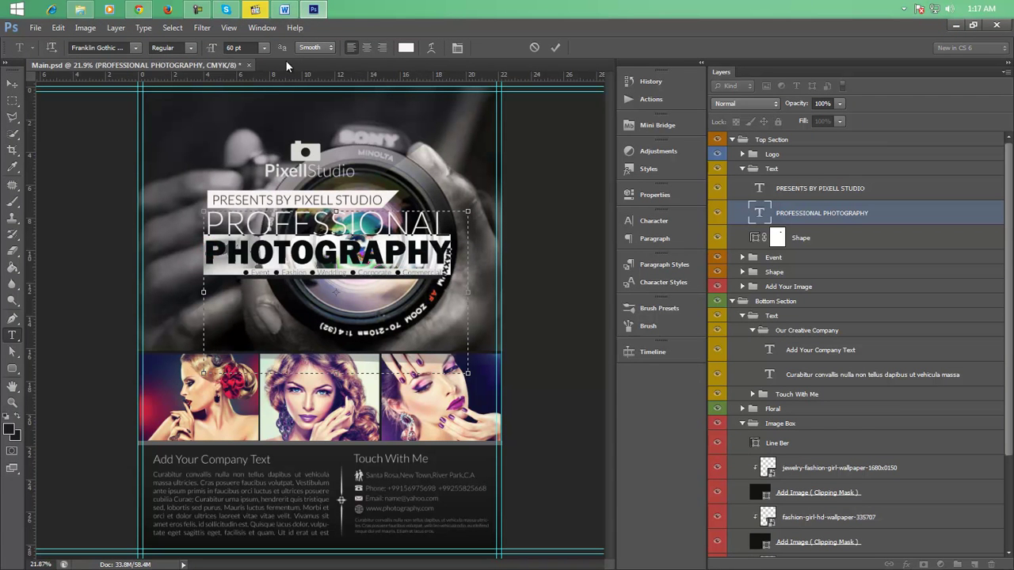
left_click(406, 47)
left_click(702, 318)
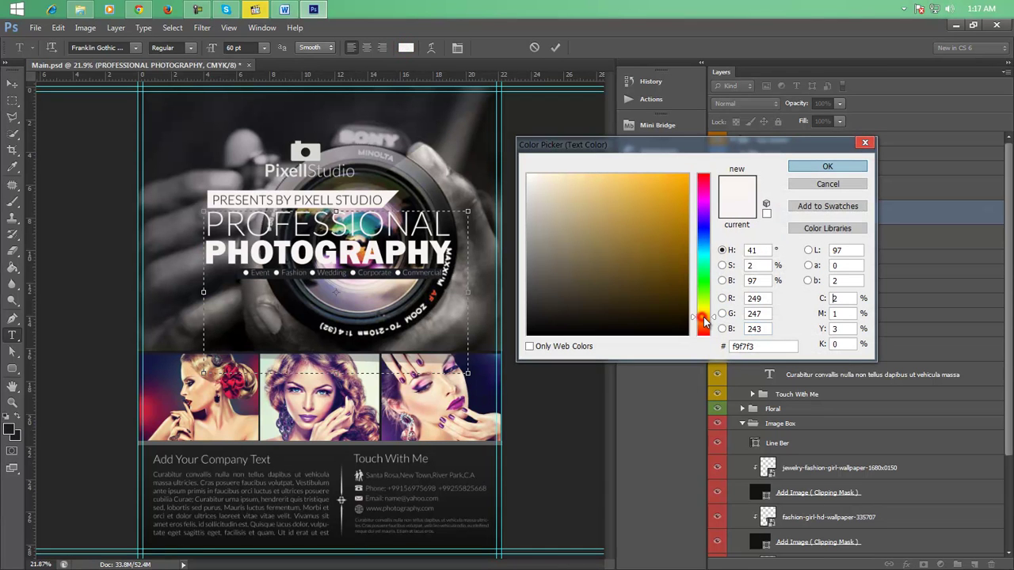
left_click(691, 194)
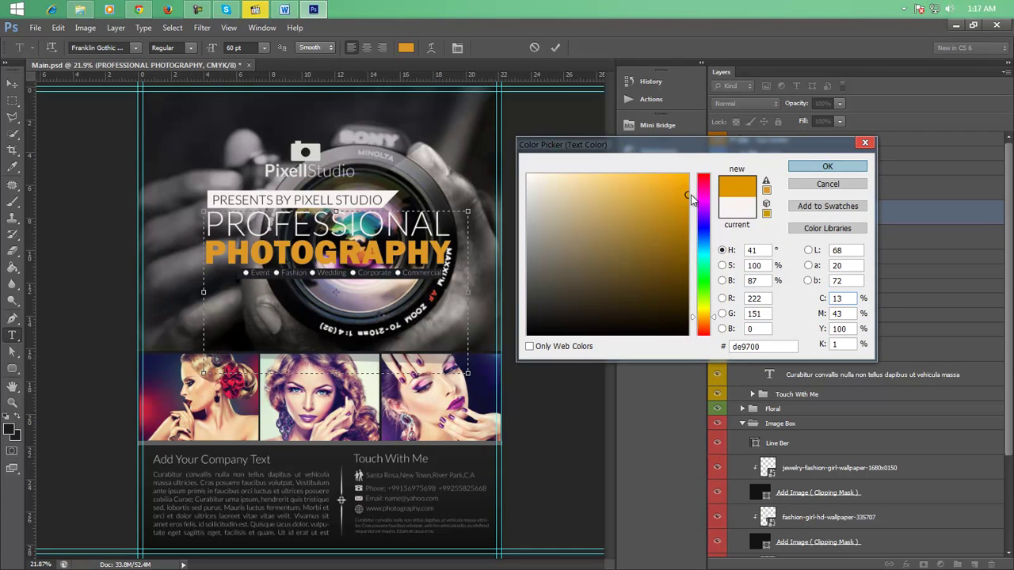
left_click_drag(686, 193, 686, 183)
left_click(715, 320)
left_click_drag(717, 320, 713, 320)
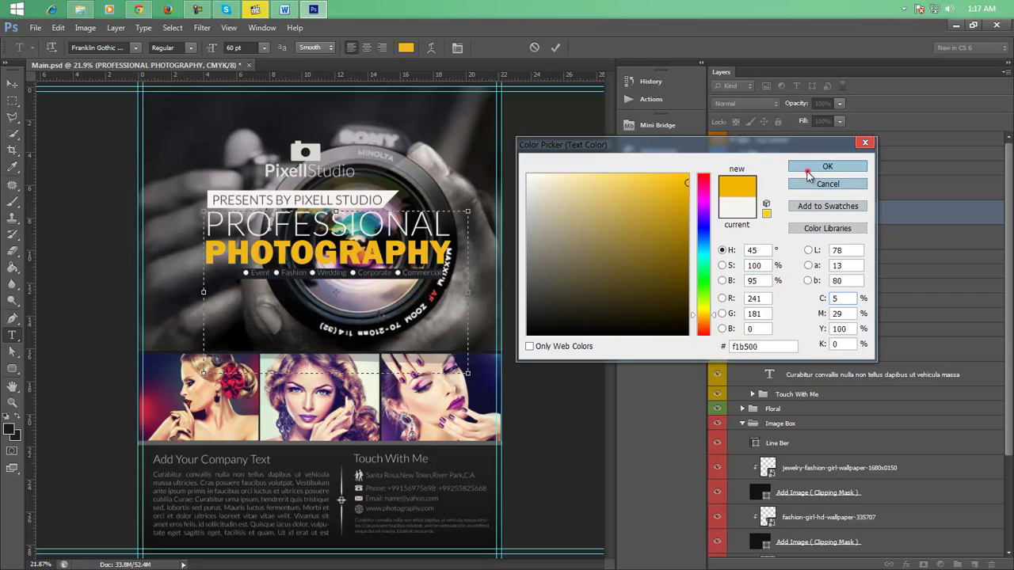
left_click(807, 166)
left_click(443, 219)
- Color PROFESSIONAL the same gold (f0a81d) sampled from PHOTOGRAPHY and commit the text
left_click_drag(447, 222, 204, 224)
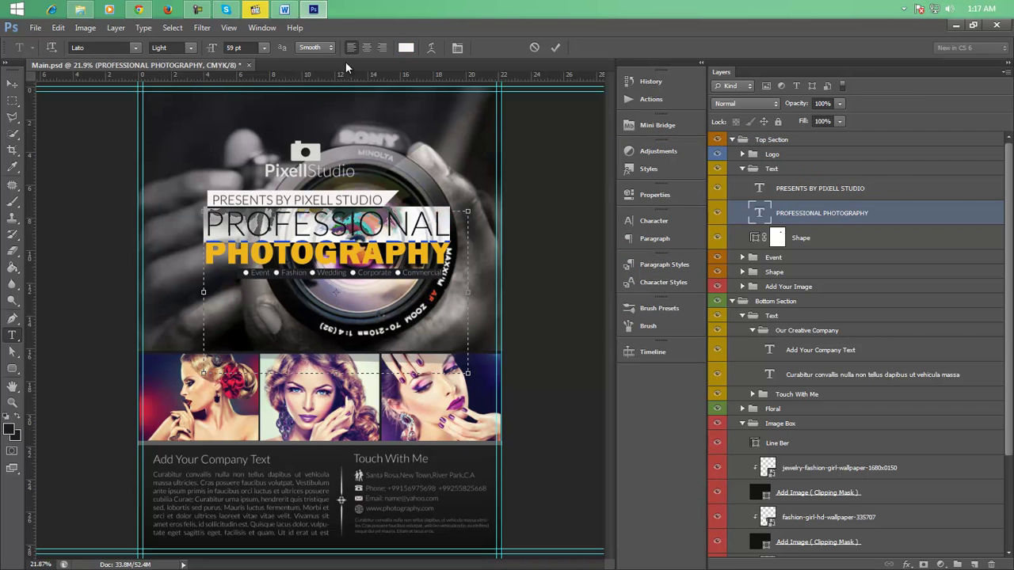
left_click(406, 48)
left_click(396, 247)
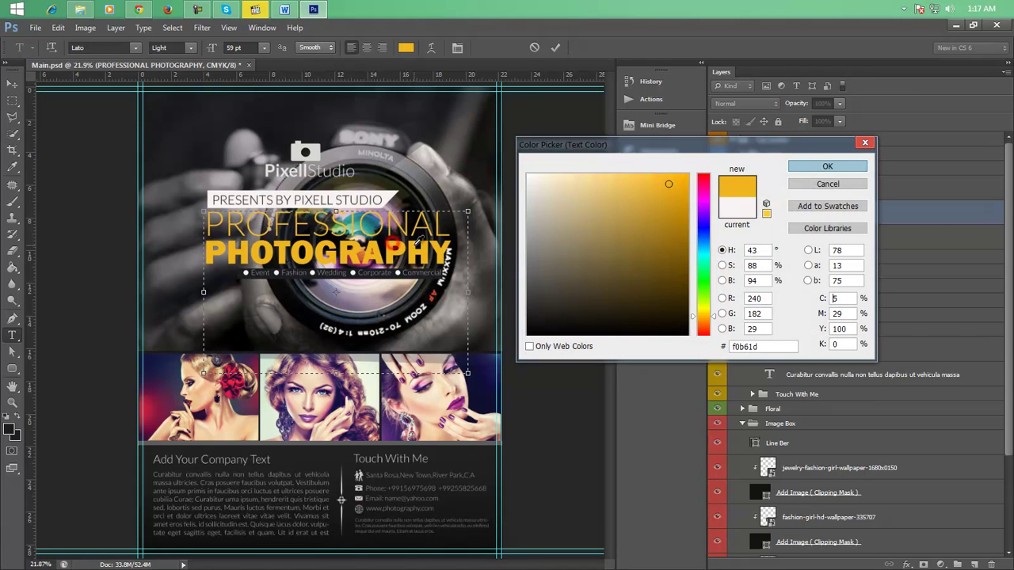
left_click_drag(711, 320, 712, 322)
left_click(803, 168)
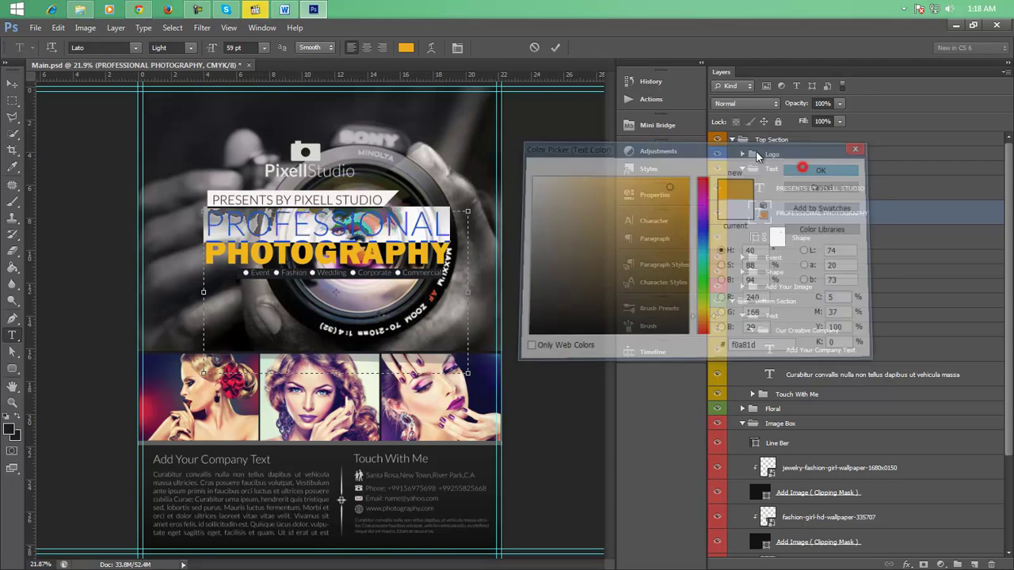
left_click(556, 48)
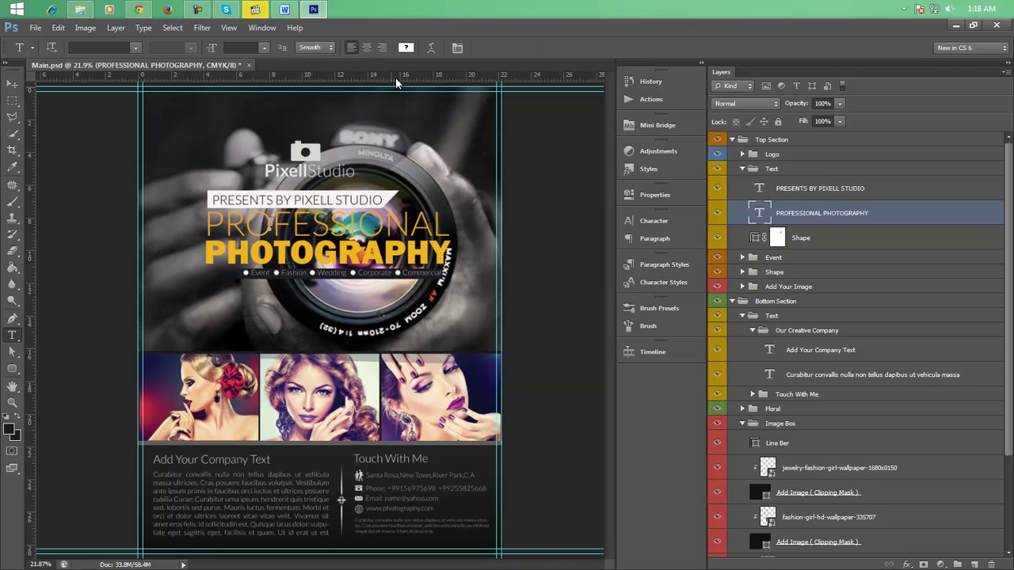
- Switch to the VIDEO TUTORIAL document and highlight its thank-you, get-in-touch and rating request lines
left_click(284, 10)
scroll(393, 317, "down", 2)
left_click_drag(359, 347, 697, 347)
mouse_move(357, 373)
left_mouse_down()
mouse_move(649, 372)
mouse_move(655, 387)
mouse_move(634, 425)
mouse_move(526, 401)
left_mouse_up()
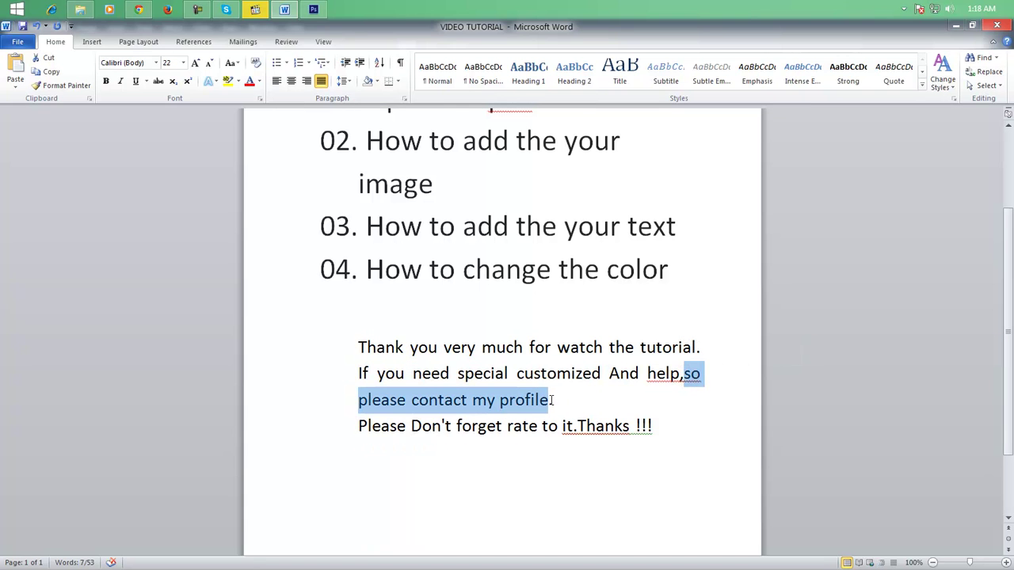
left_click_drag(359, 428, 664, 434)
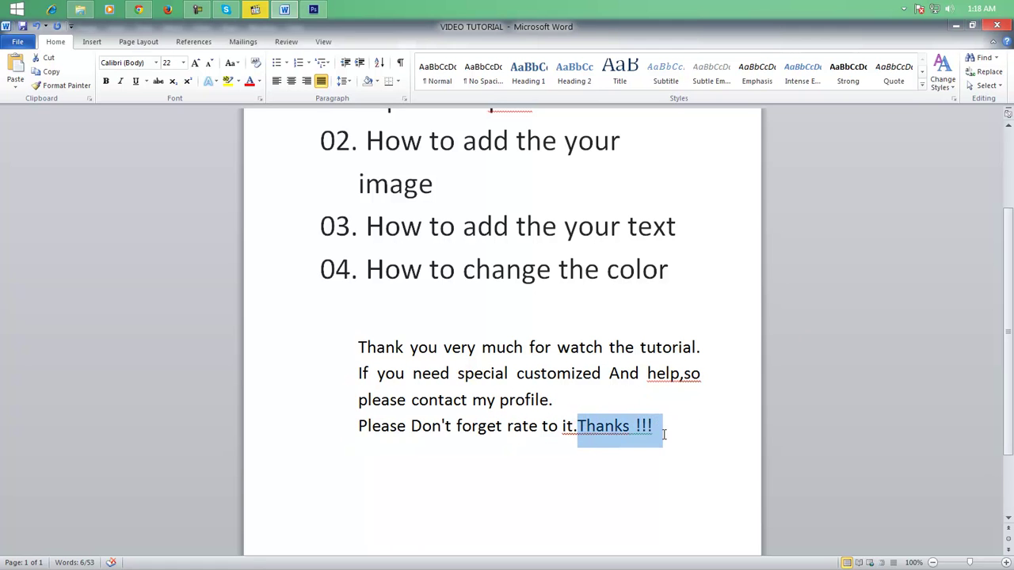